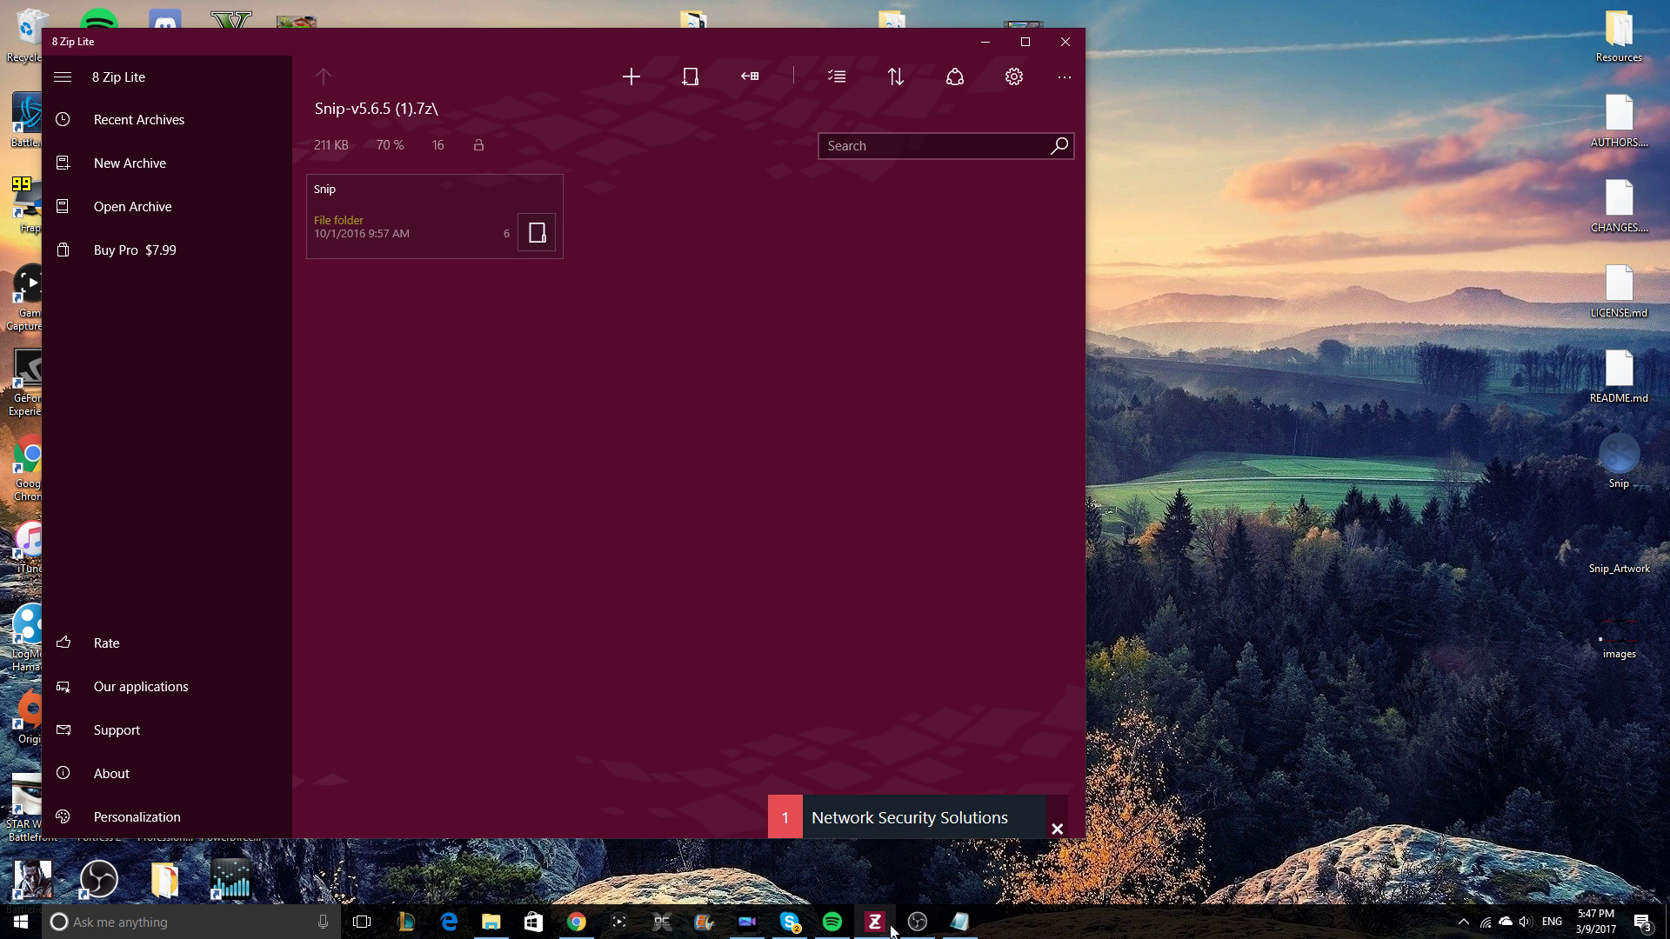
Close the 8 Zip Lite window for Snip-v5.6.5 (1).7z to reveal the desktop.
mouse_move(885, 936)
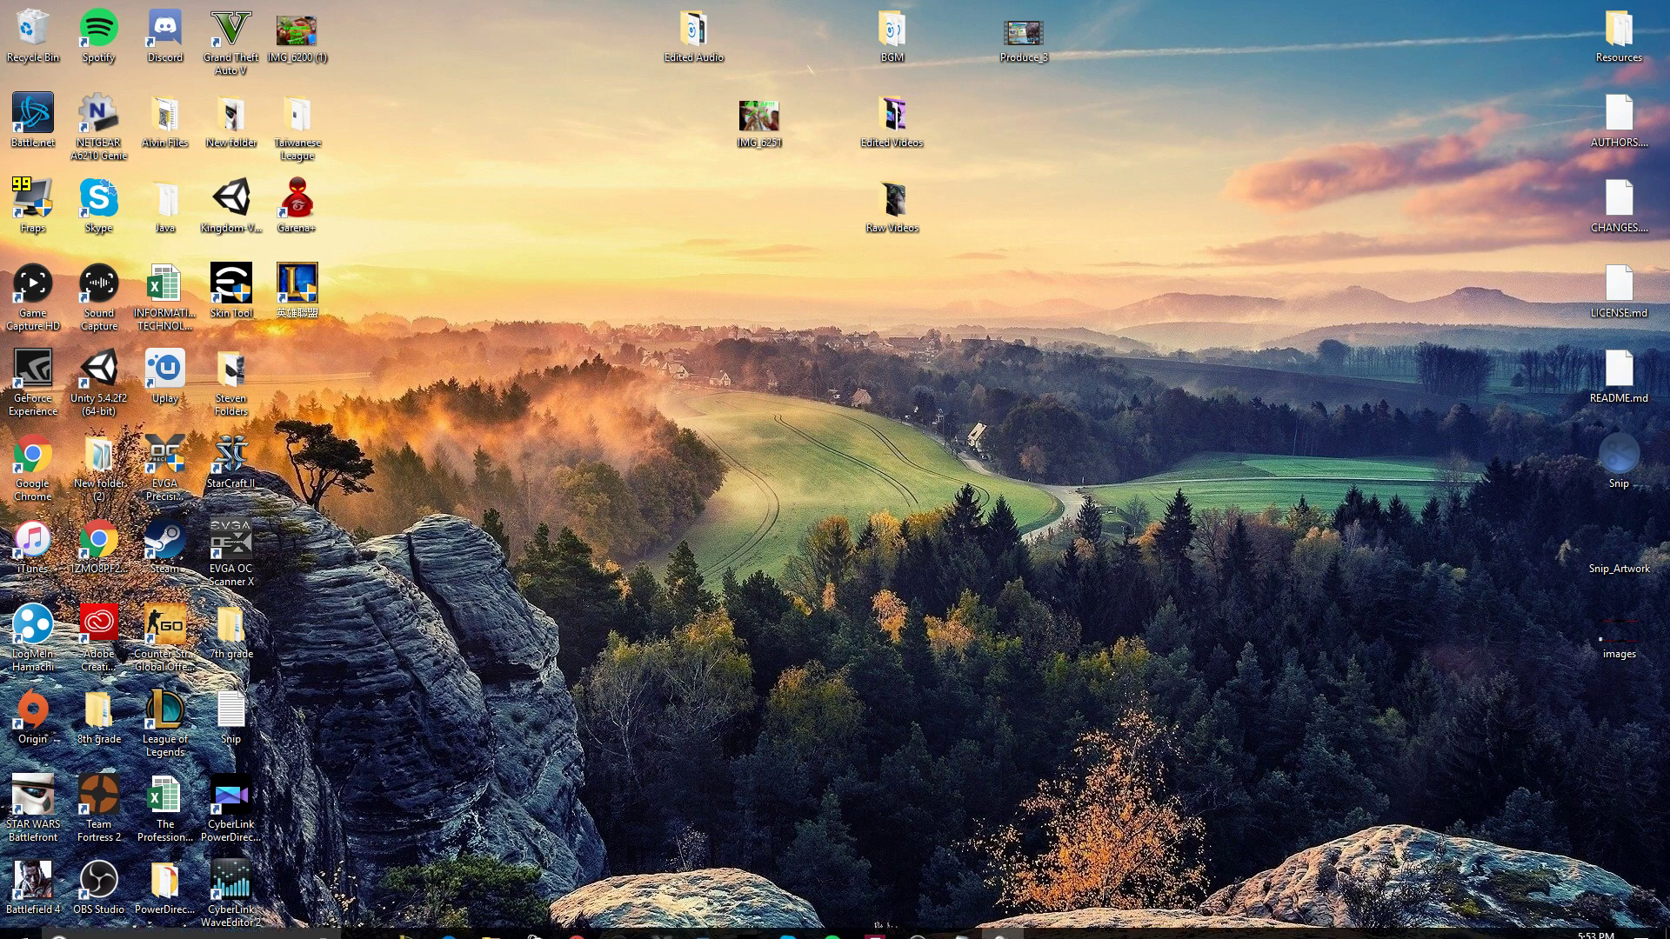
In Chrome, close the four unrelated Google search tabs, leaving the Snip v5.6.5 release page.
left_click(578, 924)
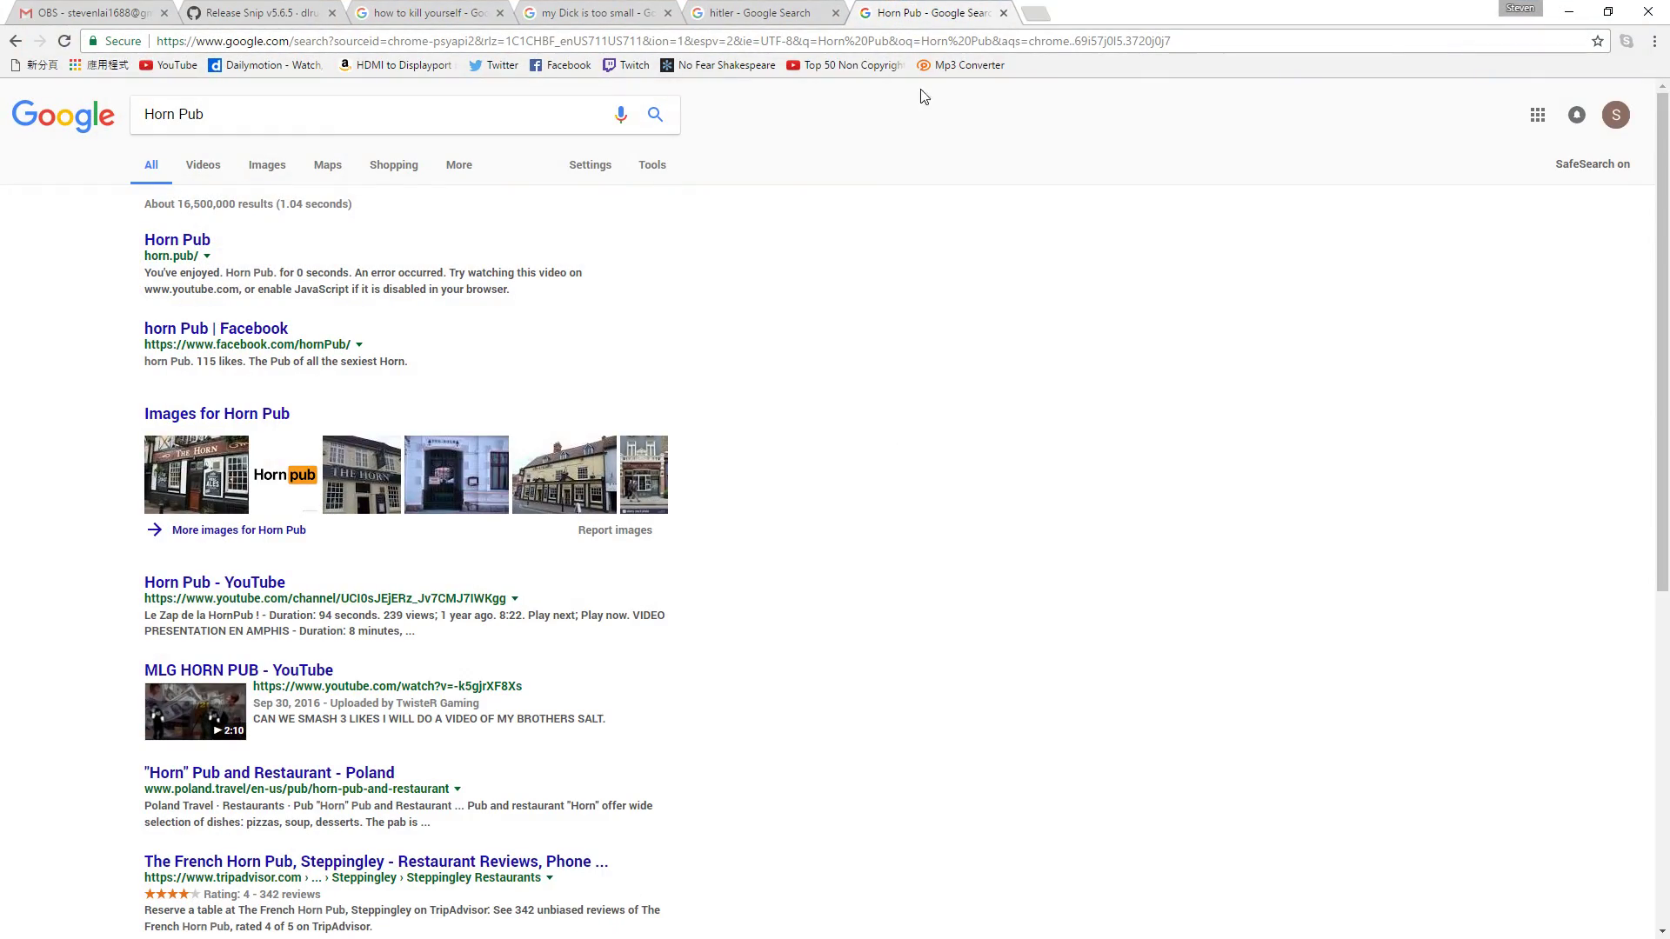
left_click(1004, 13)
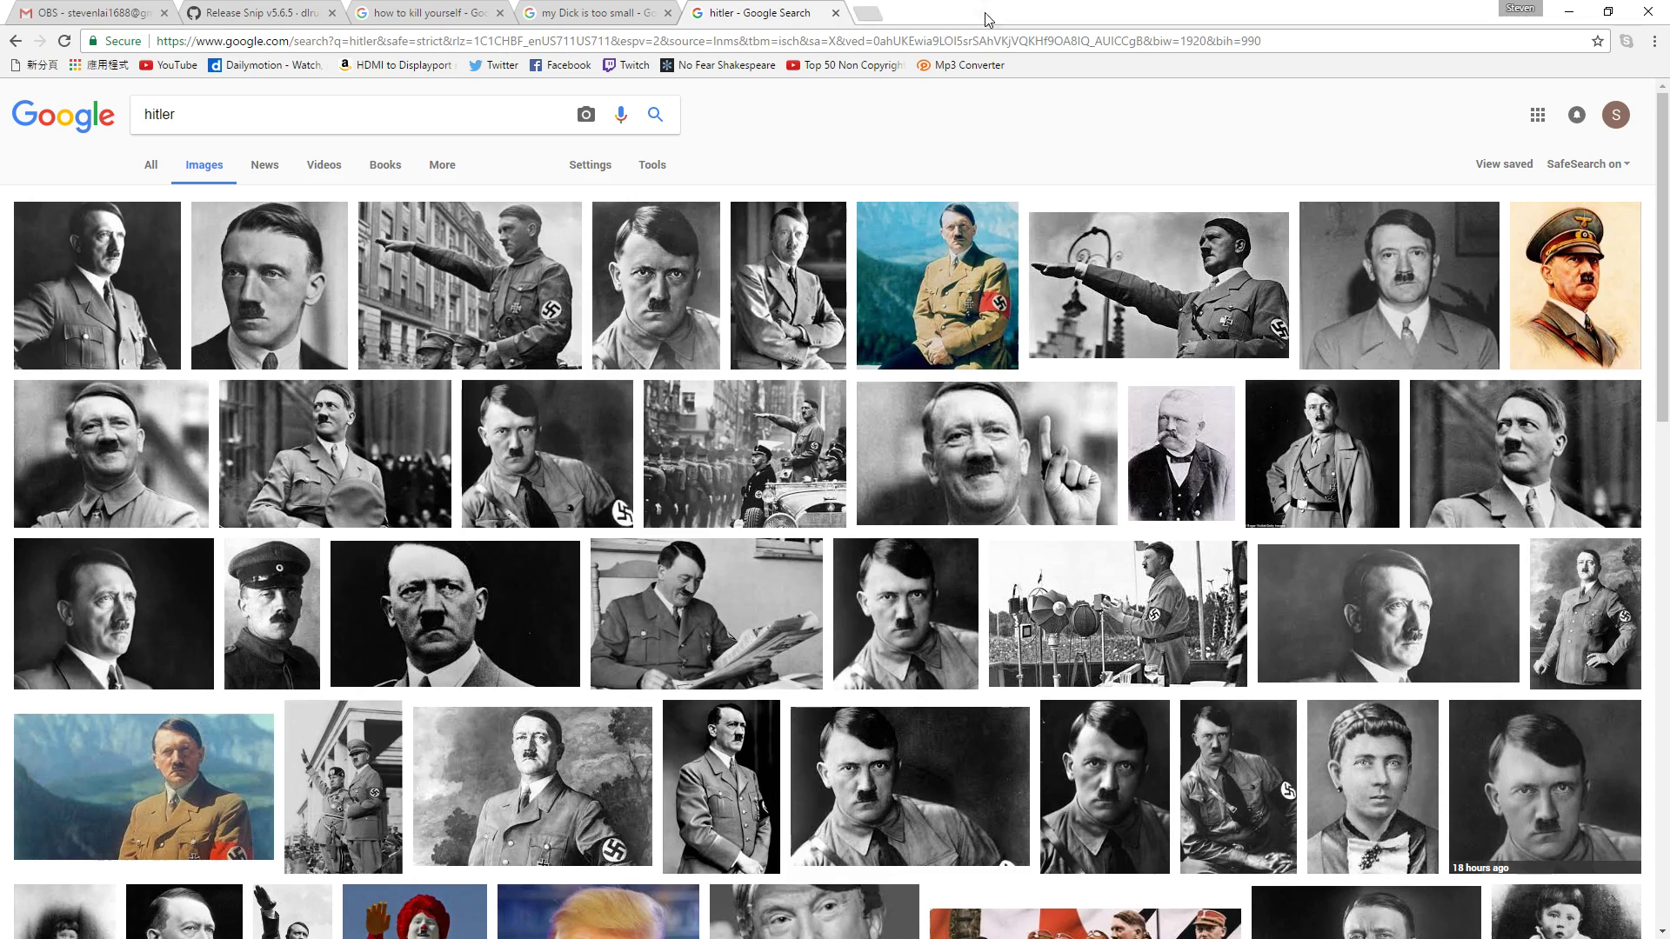
left_click(836, 13)
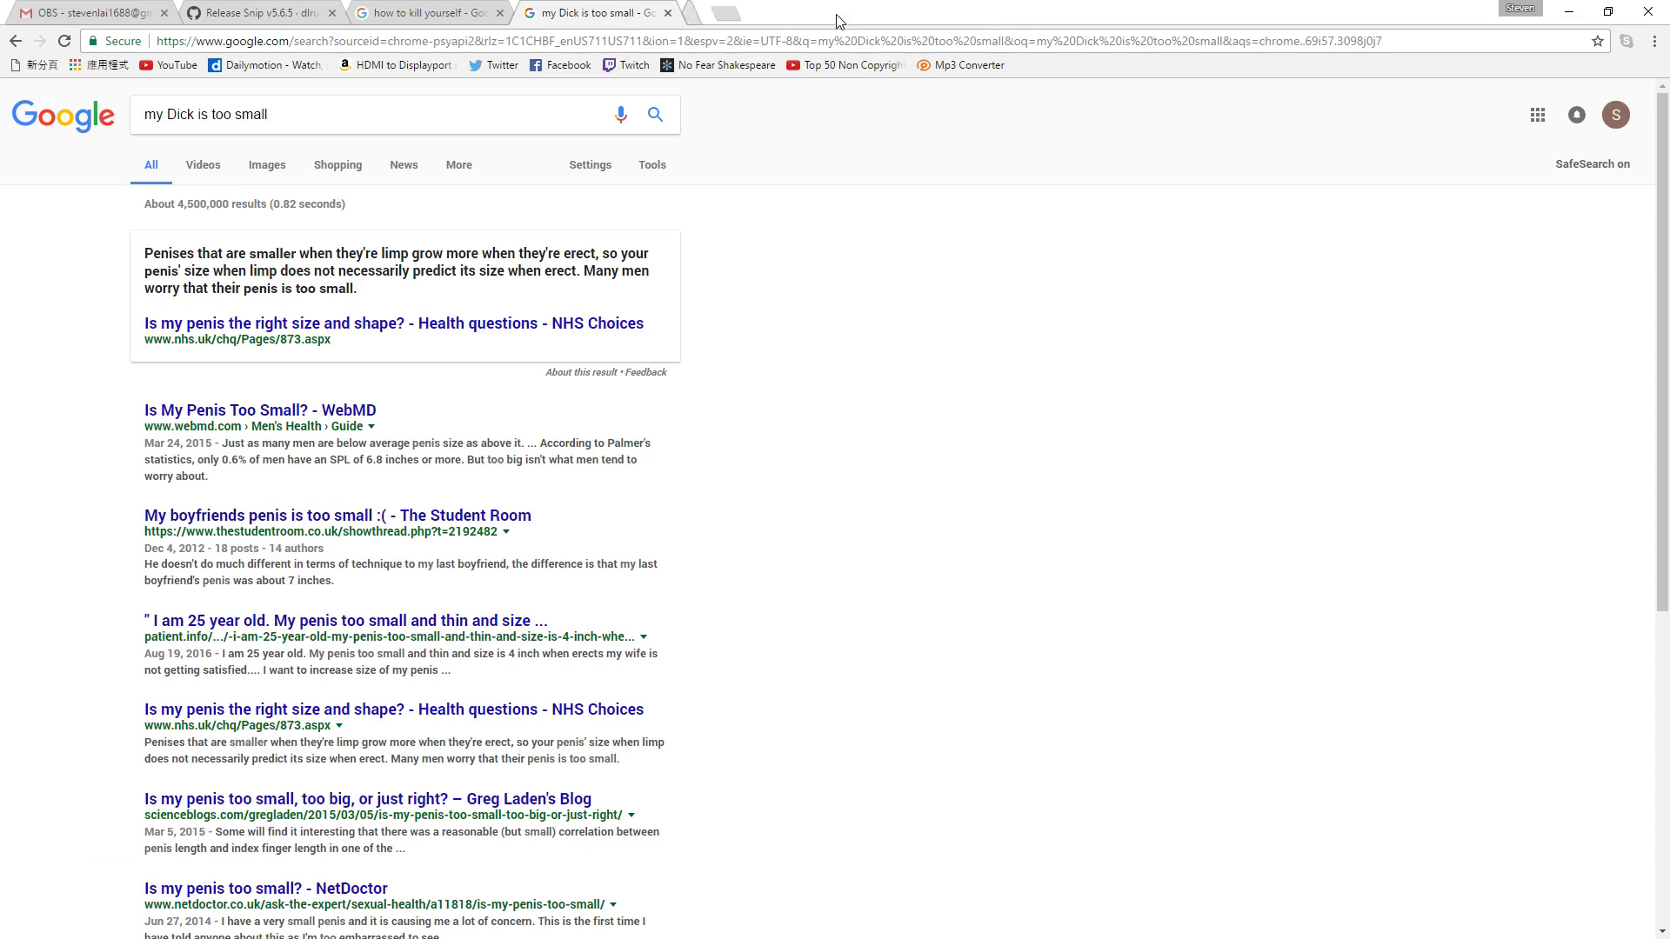
left_click(667, 13)
left_click(499, 13)
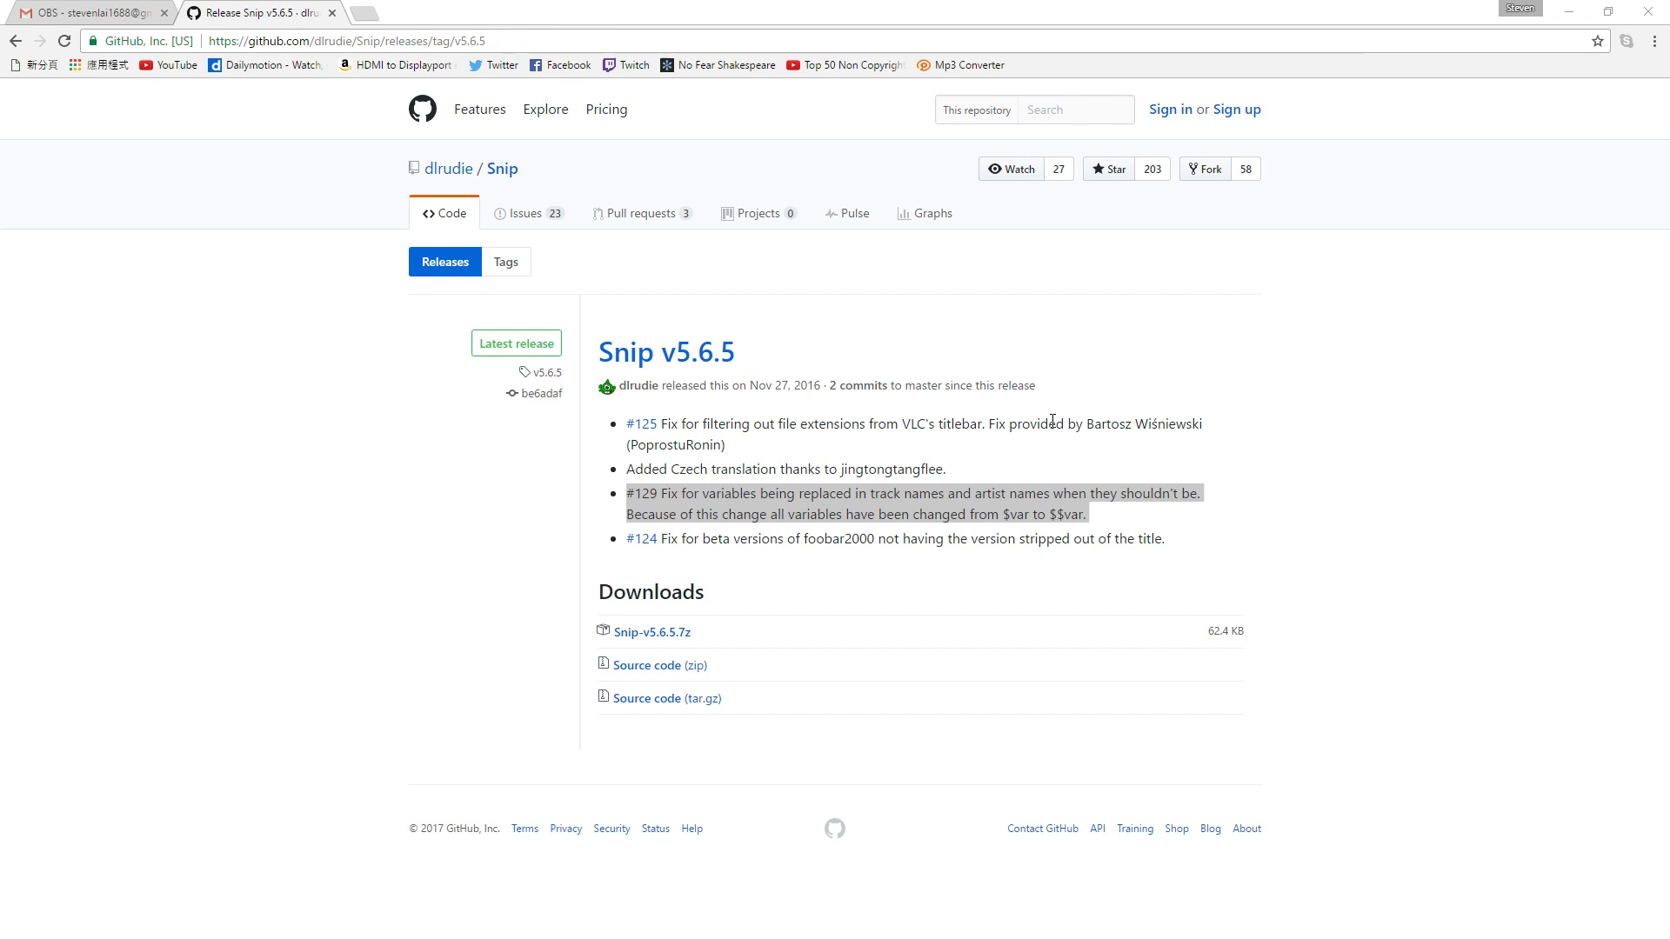
left_click(1087, 389)
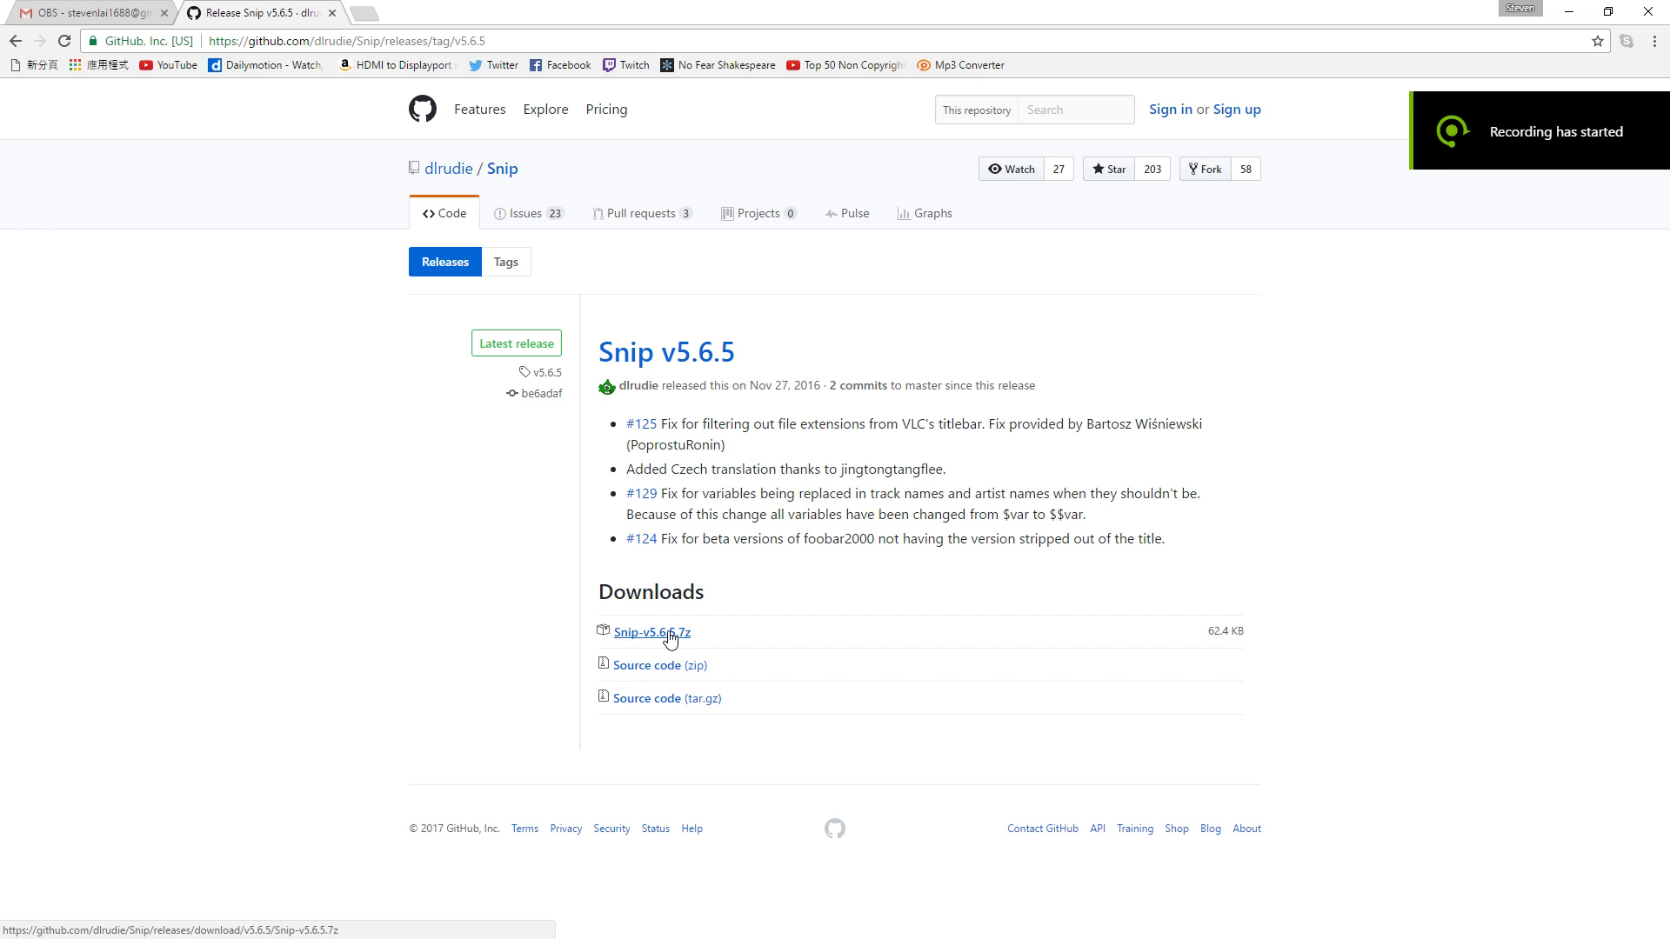
Download Snip-v5.6.5.7z from the release page and drag it onto the desktop.
left_click(668, 639)
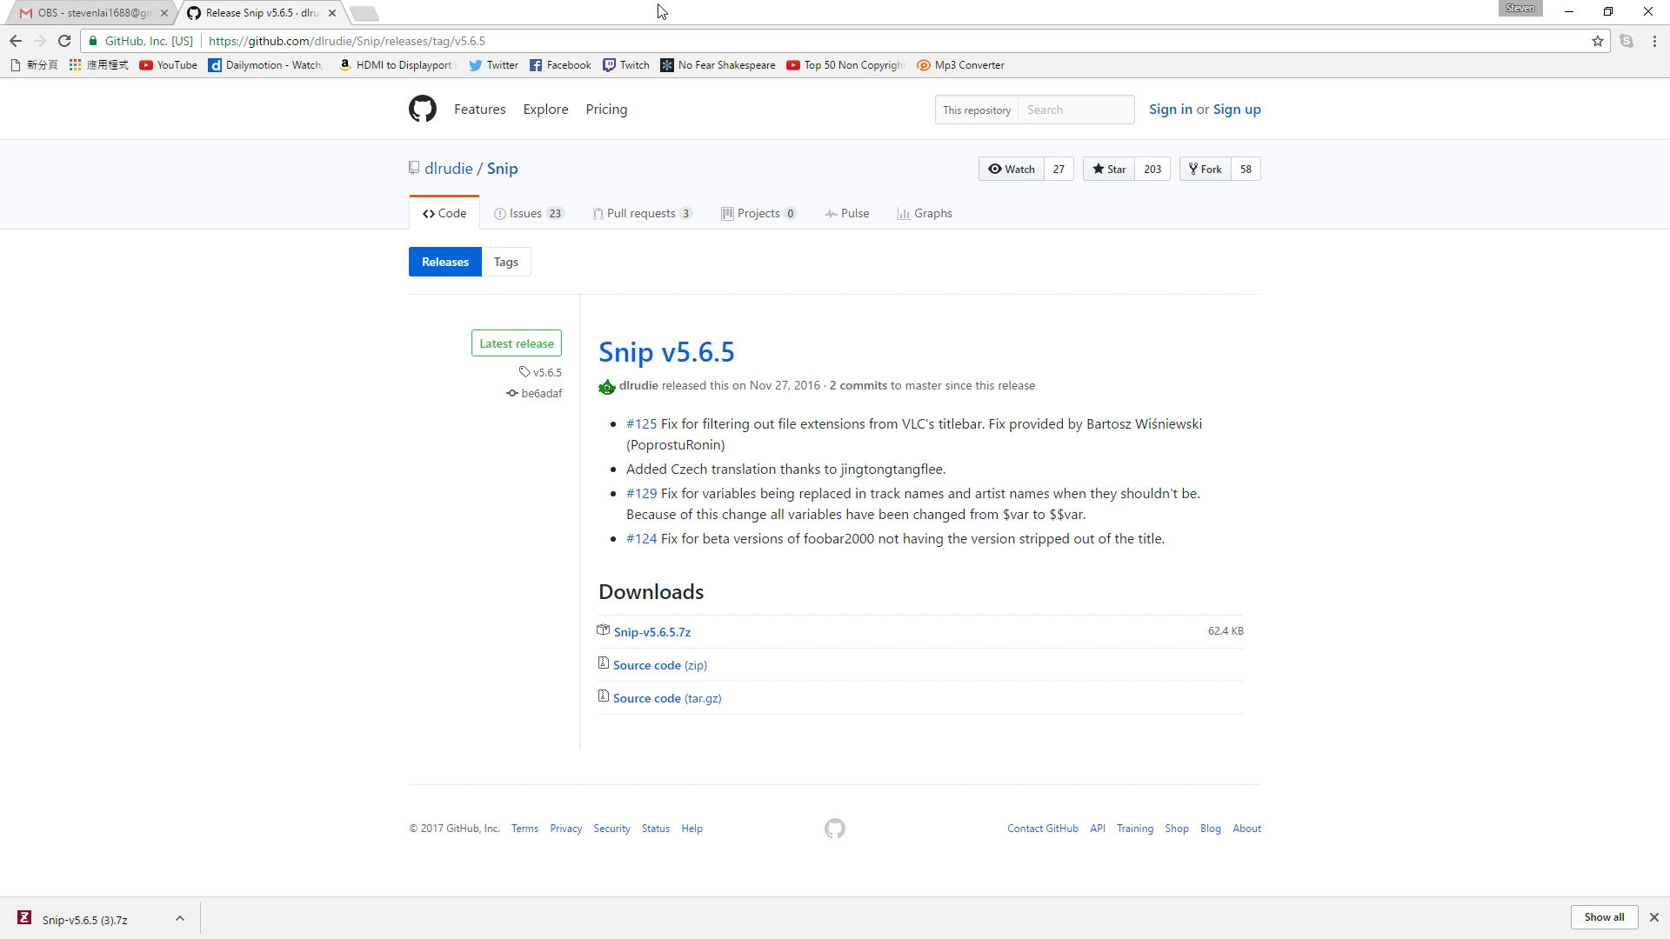
left_click_drag(653, 12, 783, 314)
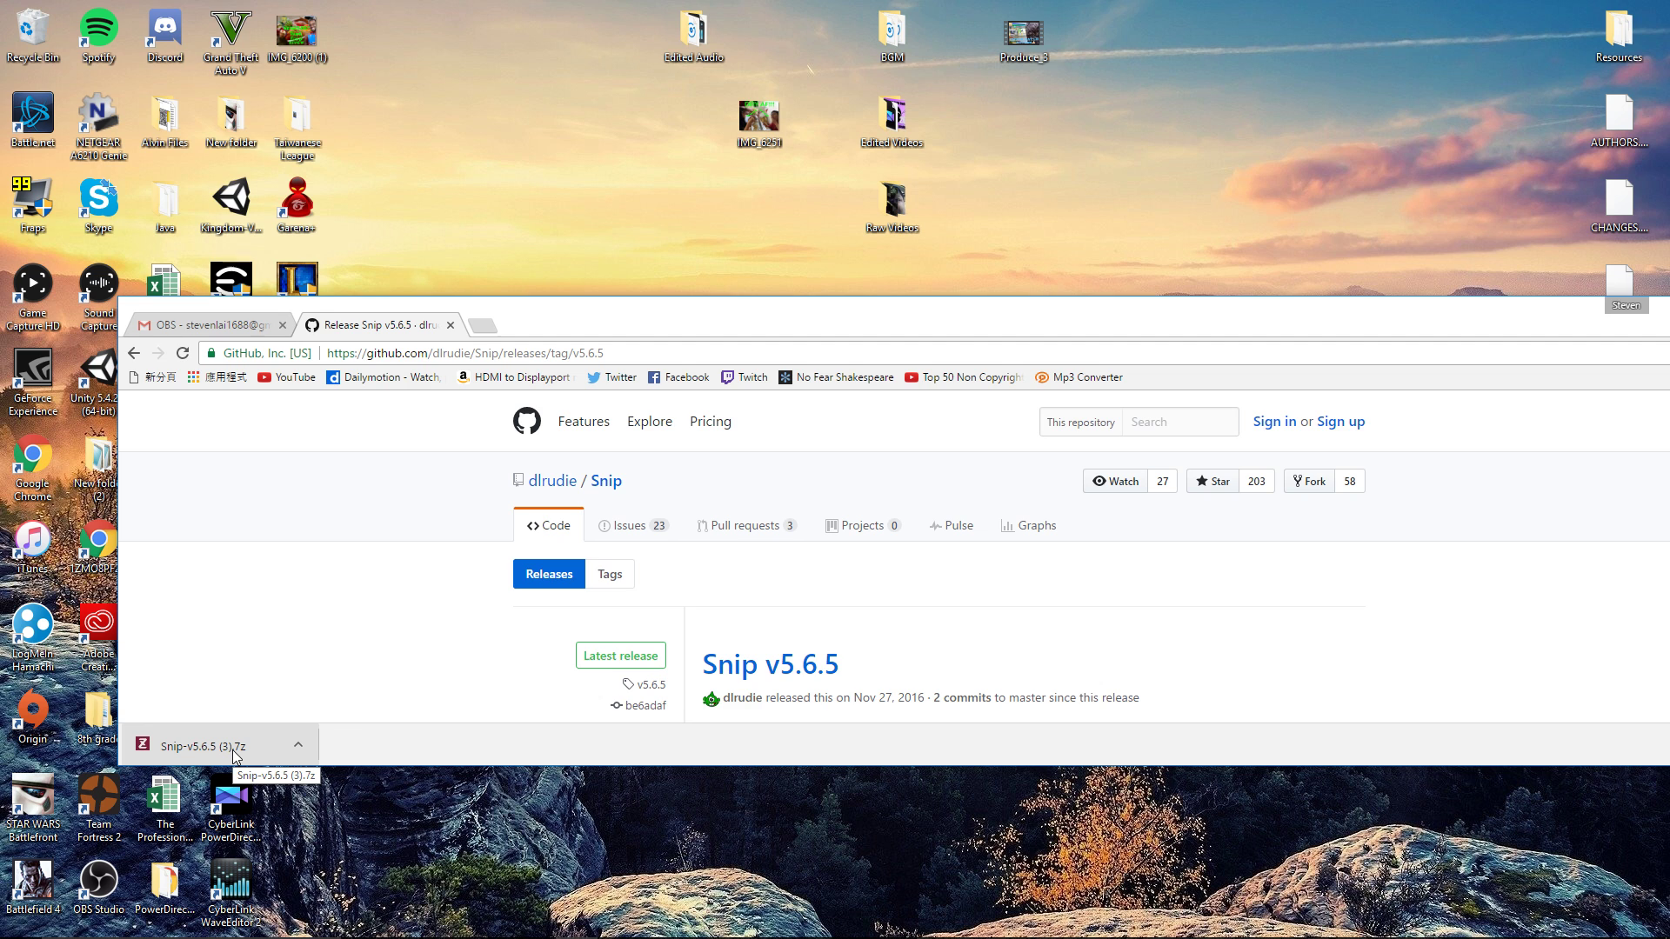
left_click_drag(233, 750, 527, 99)
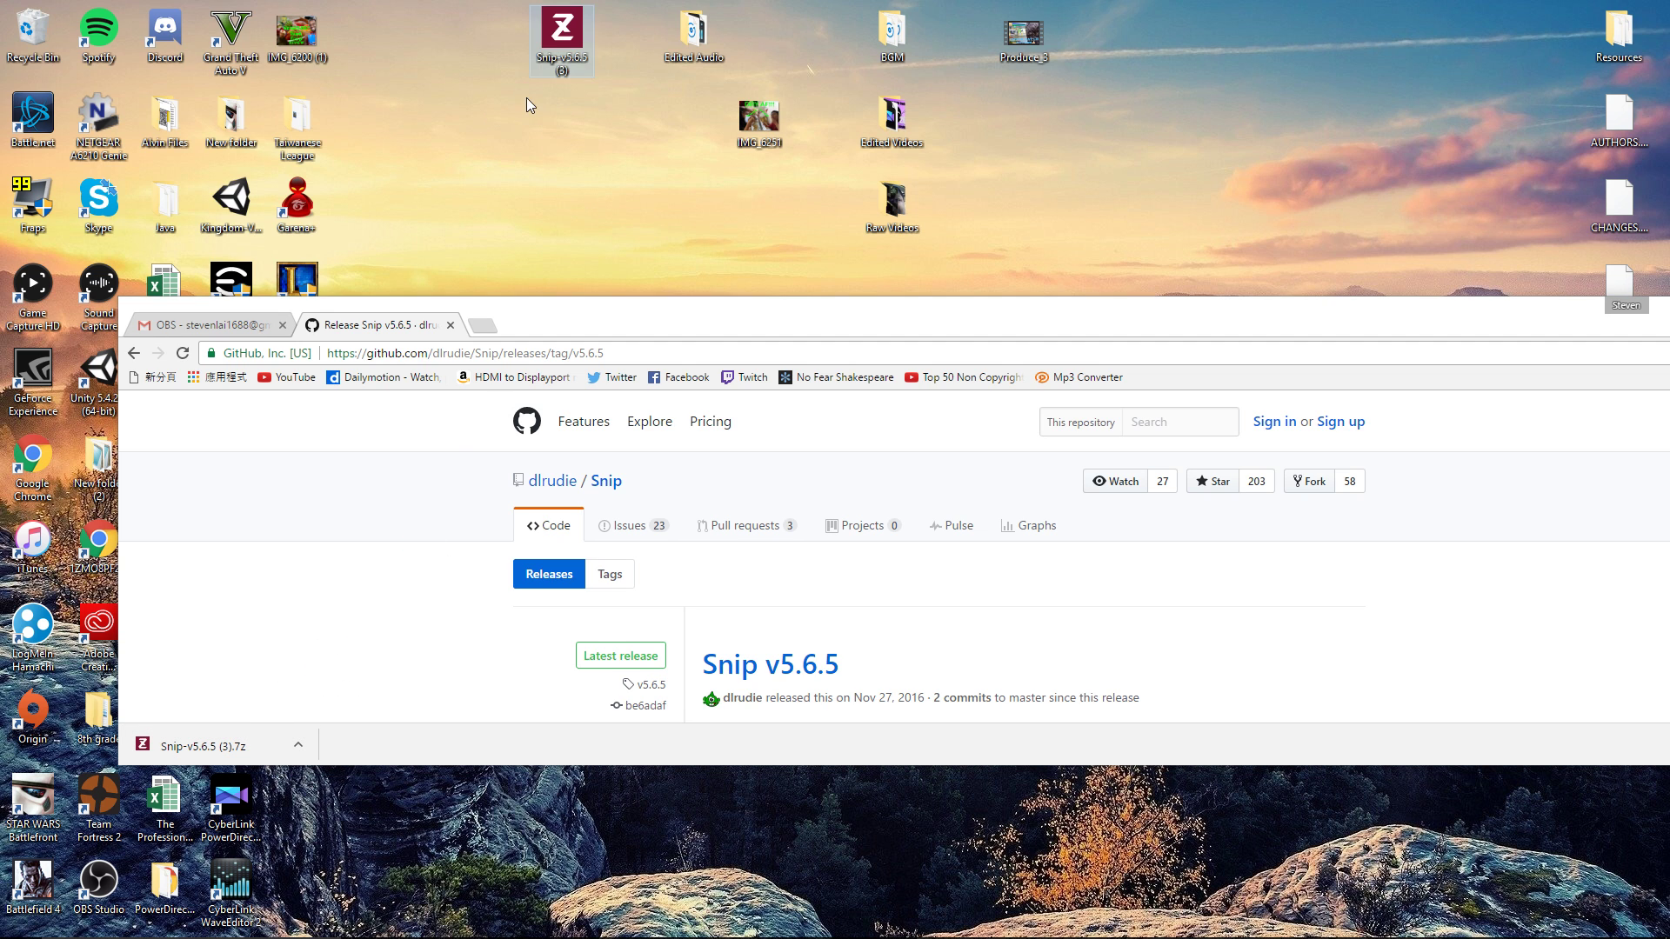
Extract all six items of the archive's Snip folder to the desktop, skipping existing files.
double_click(560, 40)
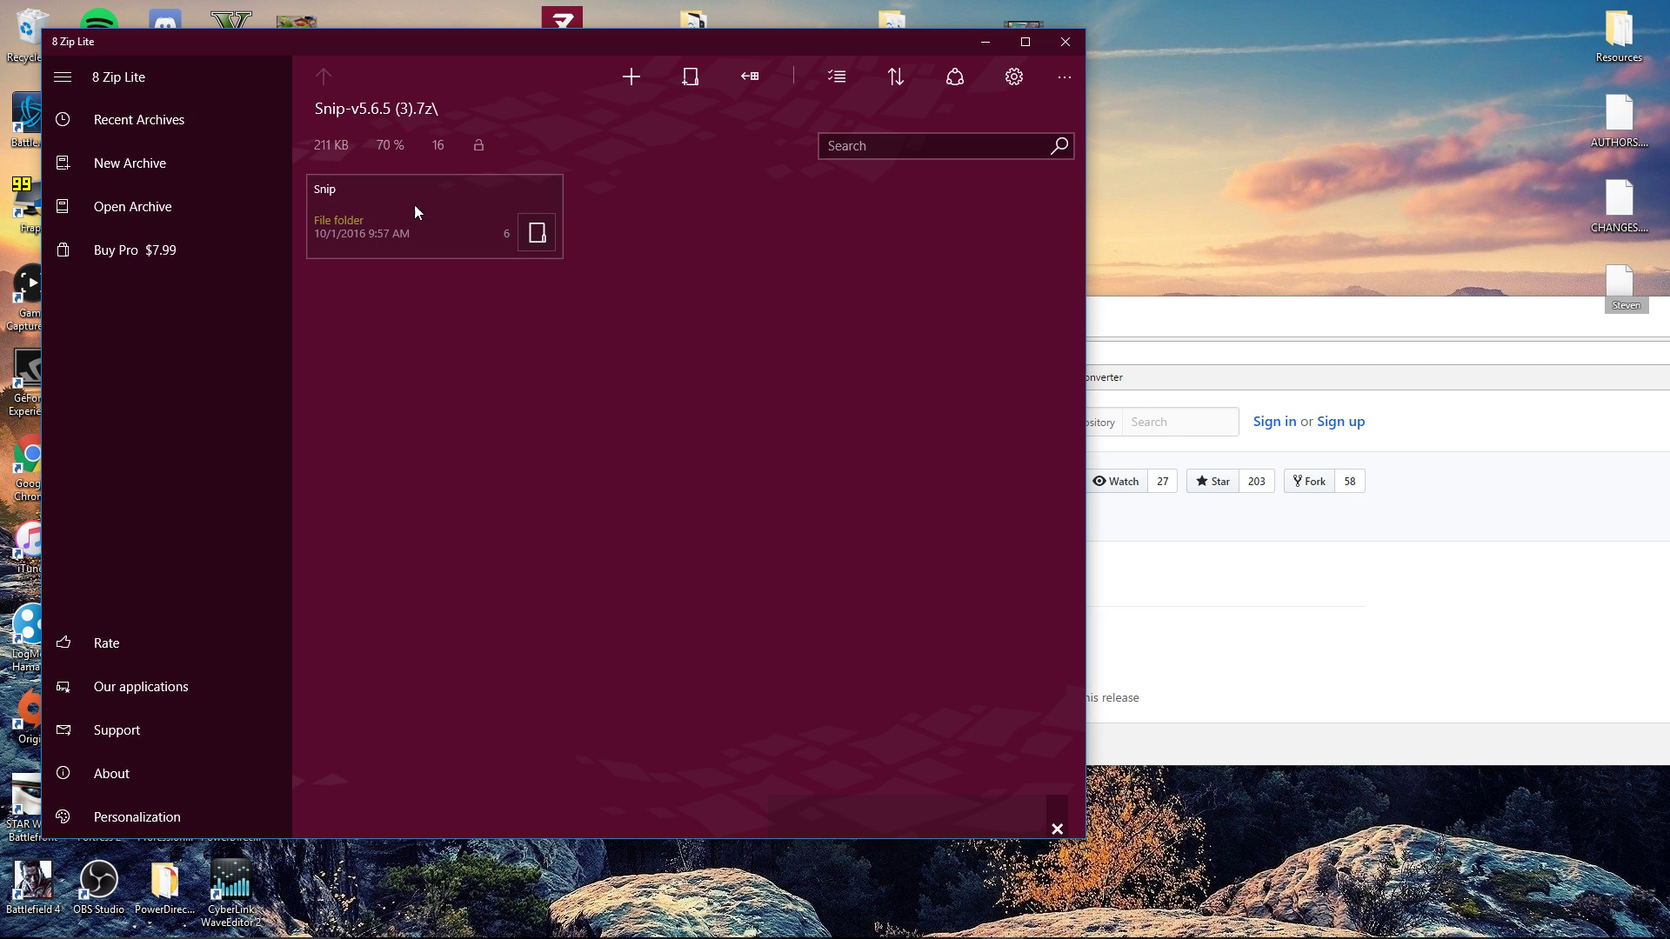
double_click(388, 209)
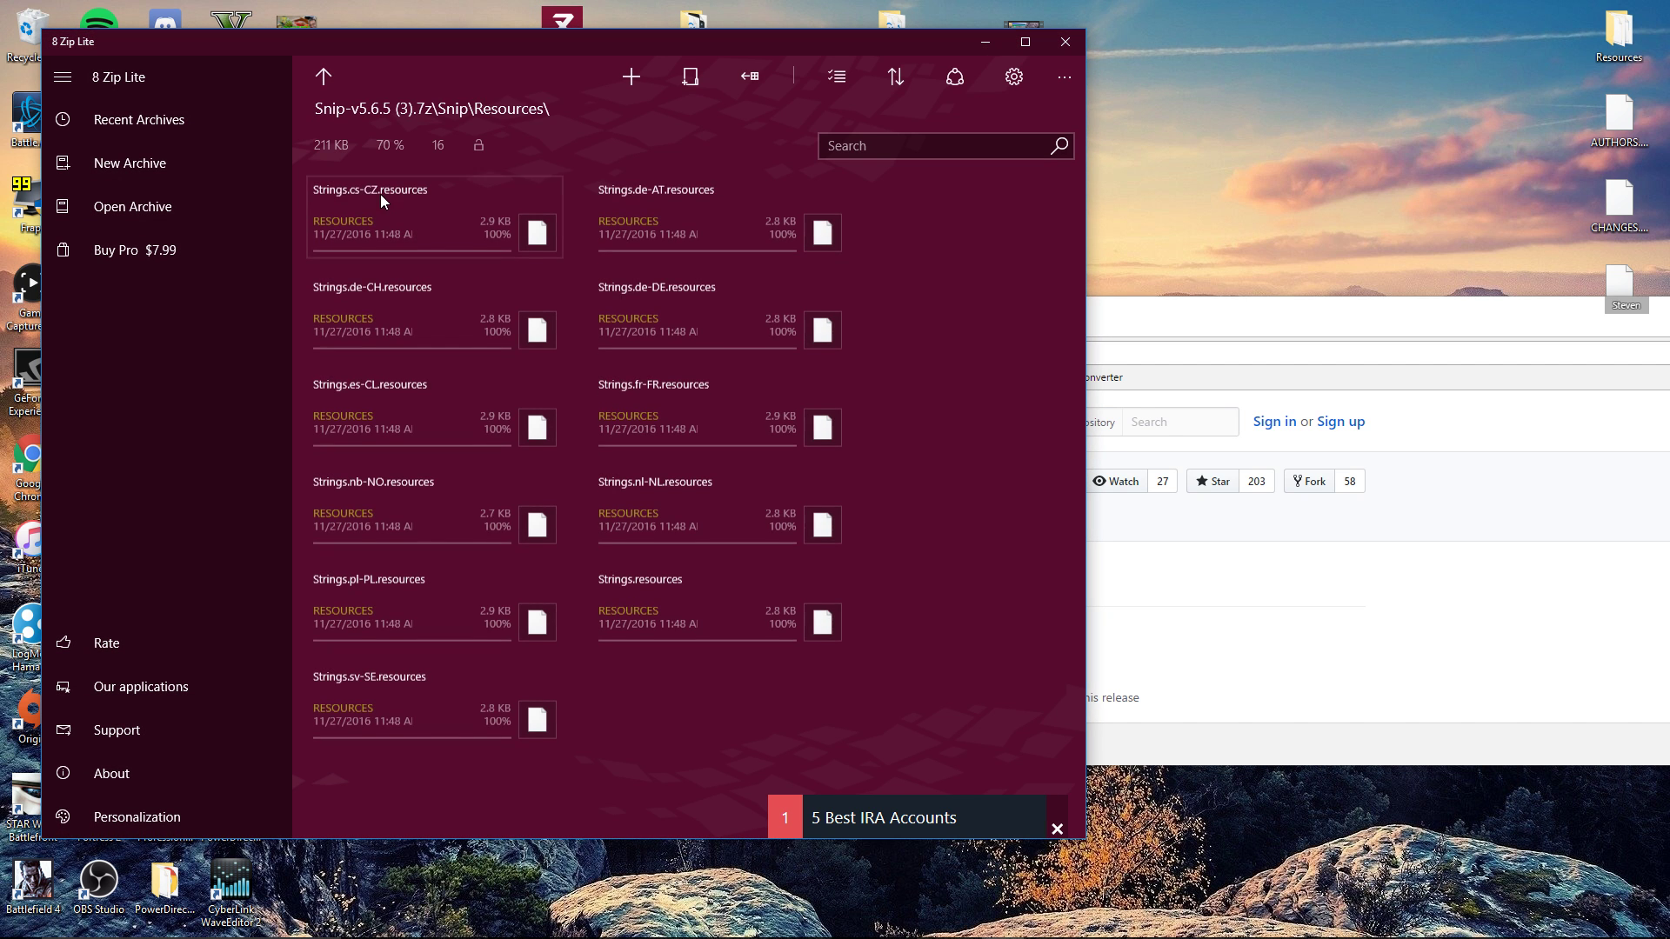
left_click(327, 78)
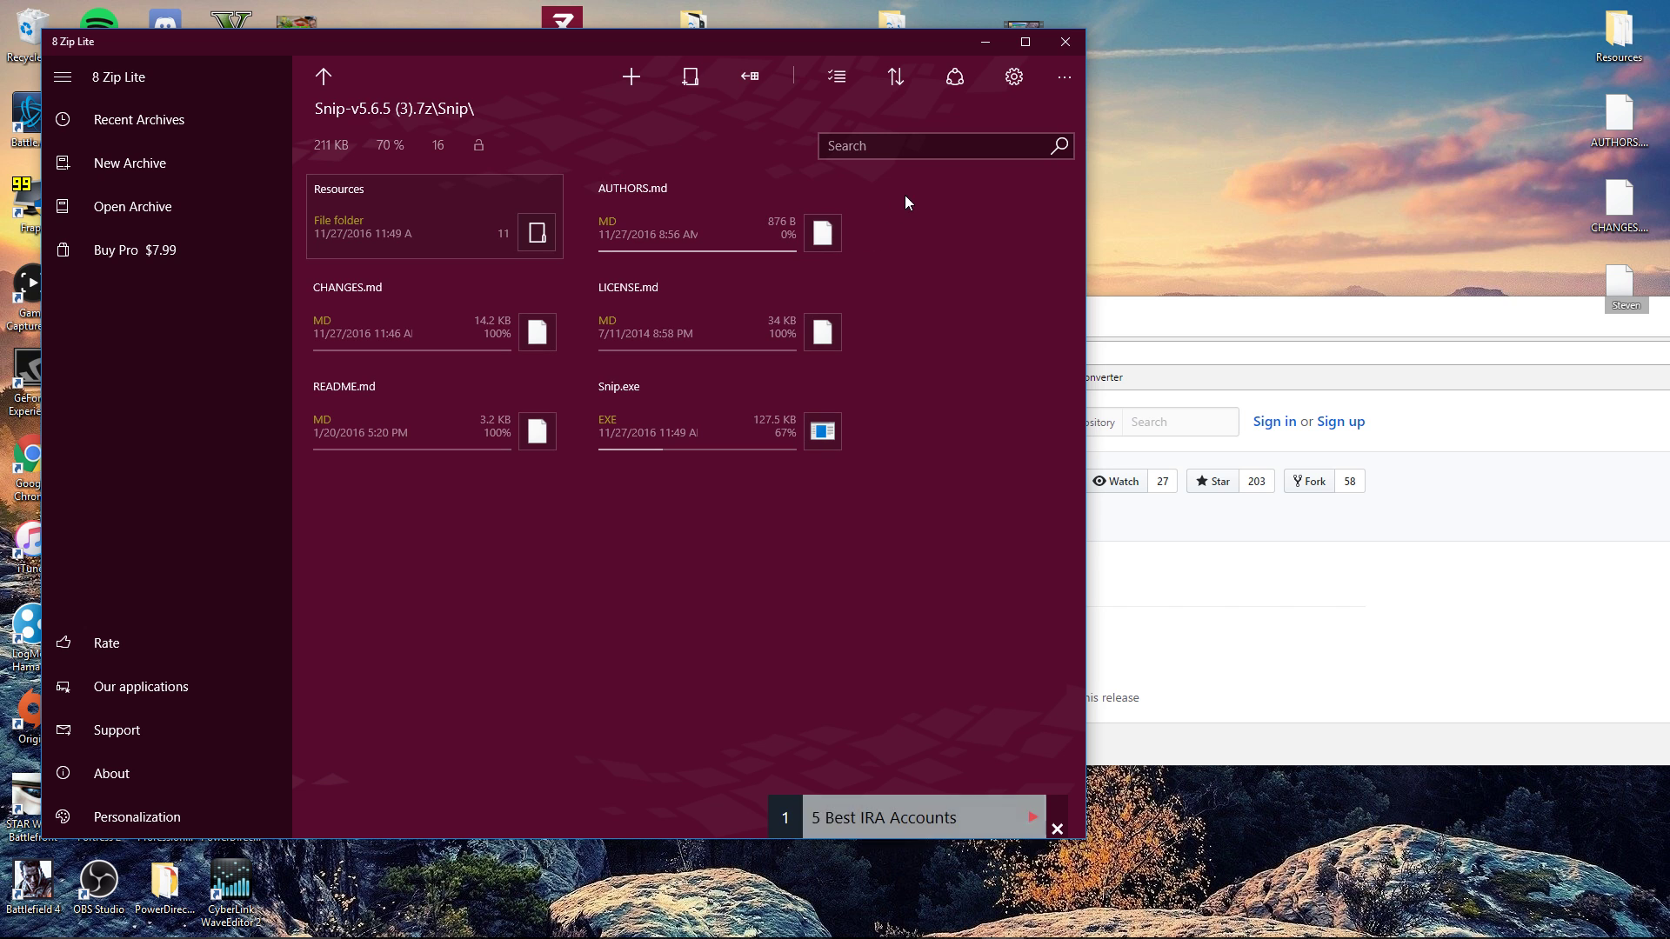
left_click_drag(904, 194, 371, 582)
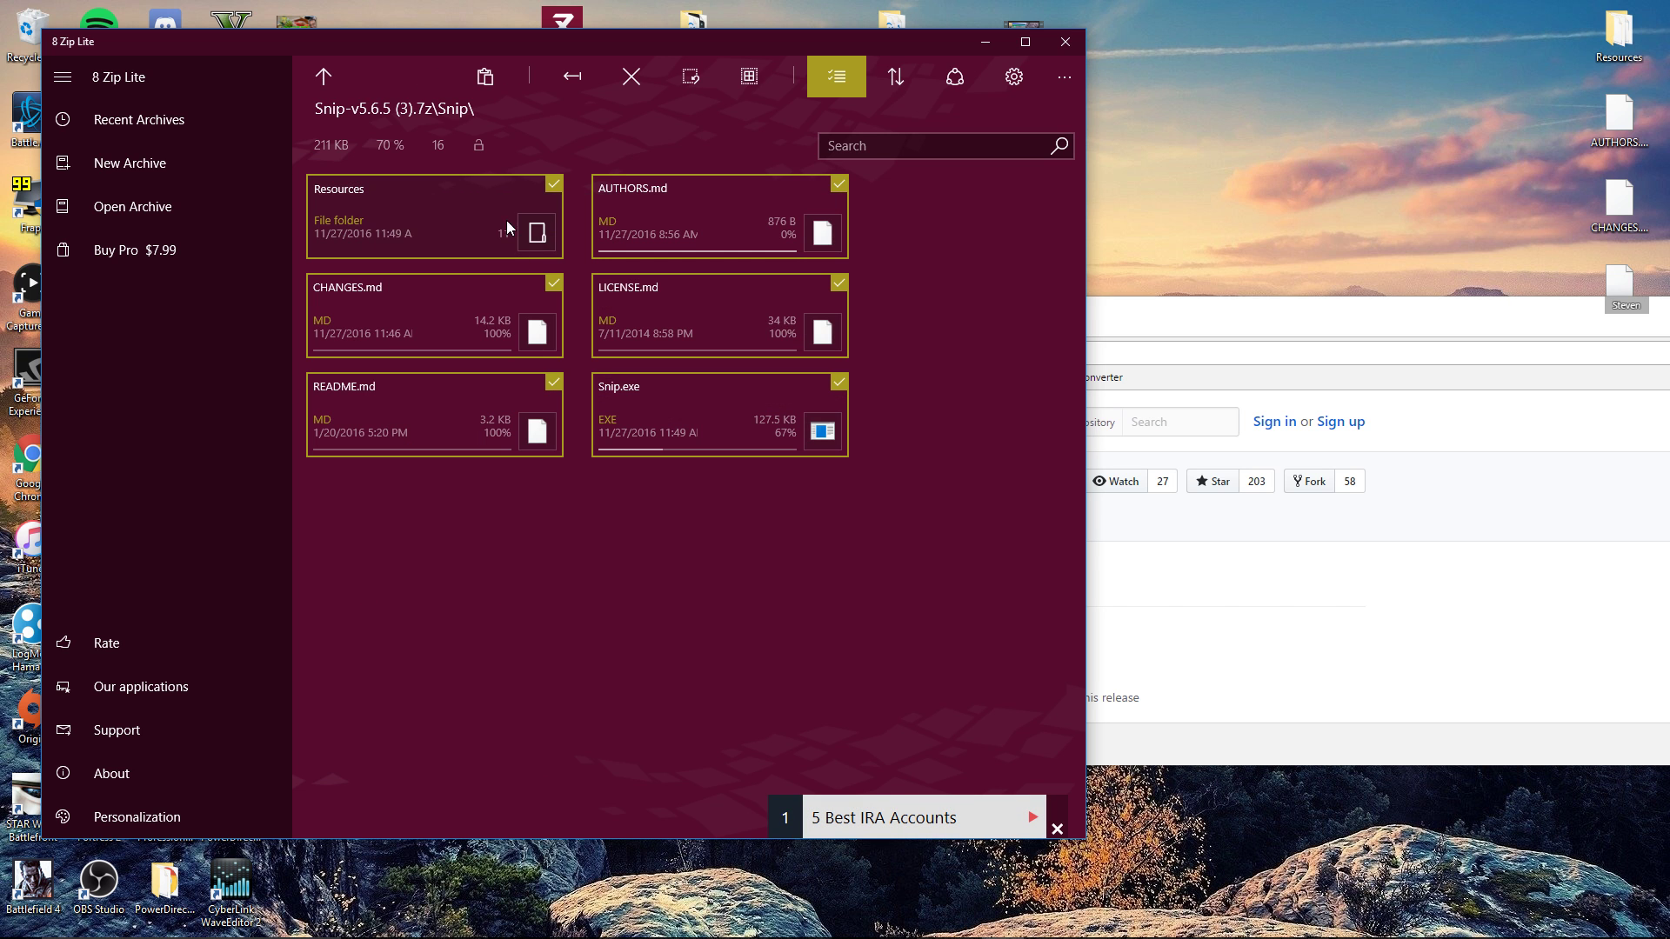
left_click_drag(468, 217, 1277, 99)
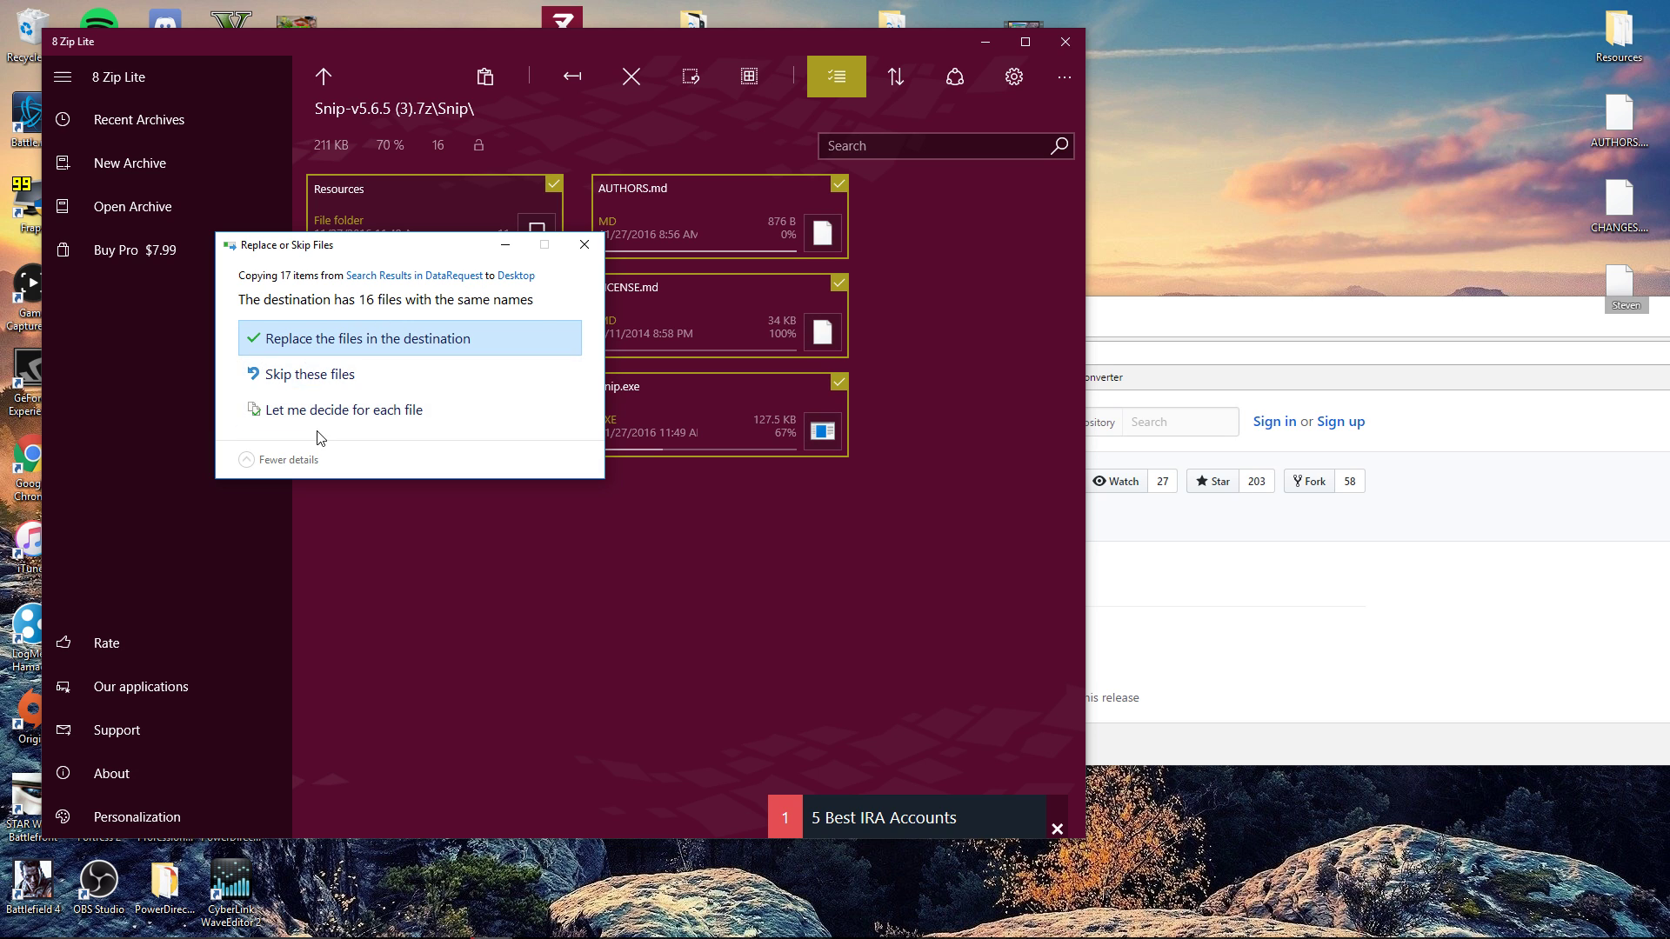
left_click(307, 383)
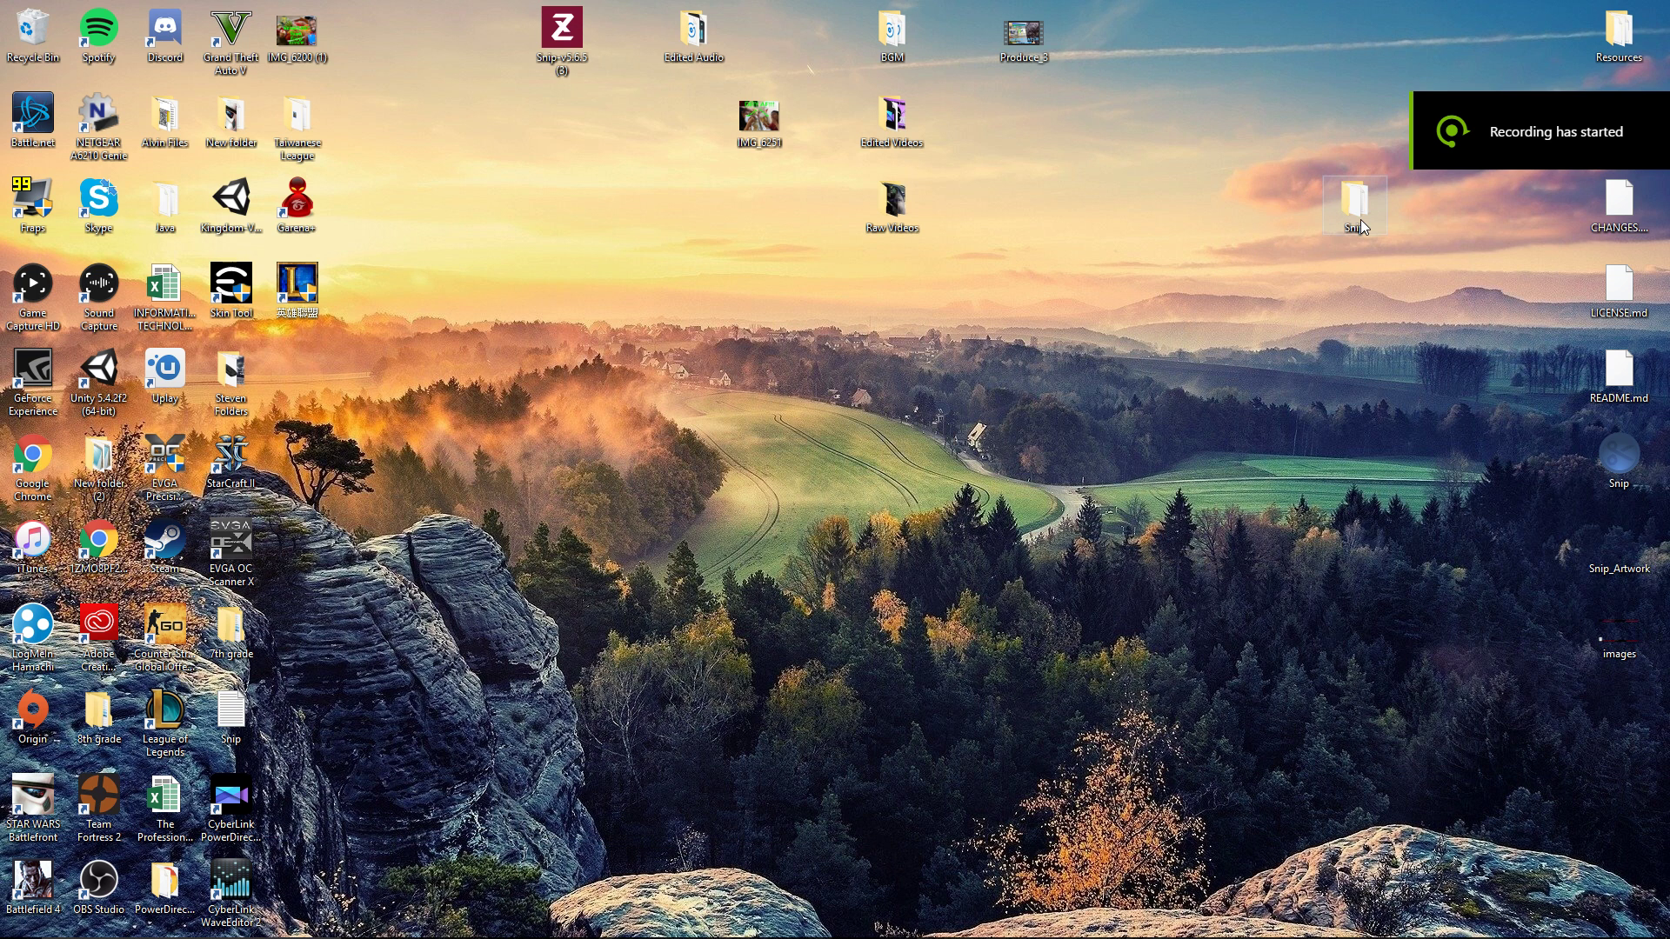
Open the desktop Snip folder in File Explorer and select the Snip application.
left_click_drag(1361, 223, 961, 296)
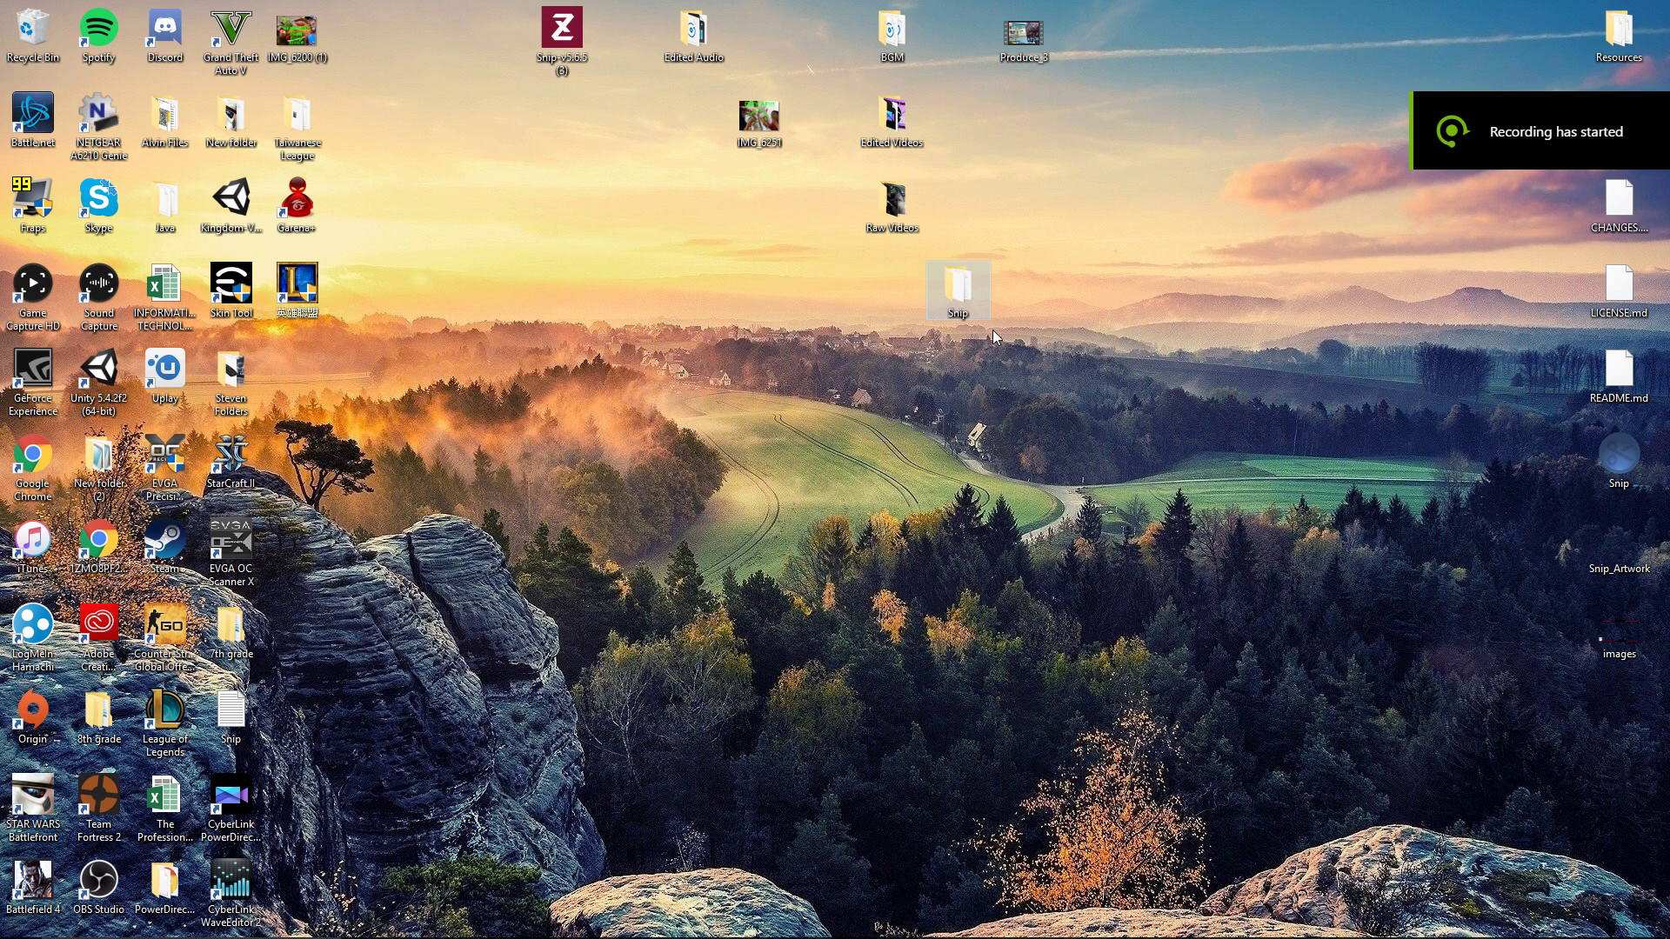
double_click(960, 291)
left_click_drag(777, 441, 889, 246)
left_click(1187, 344)
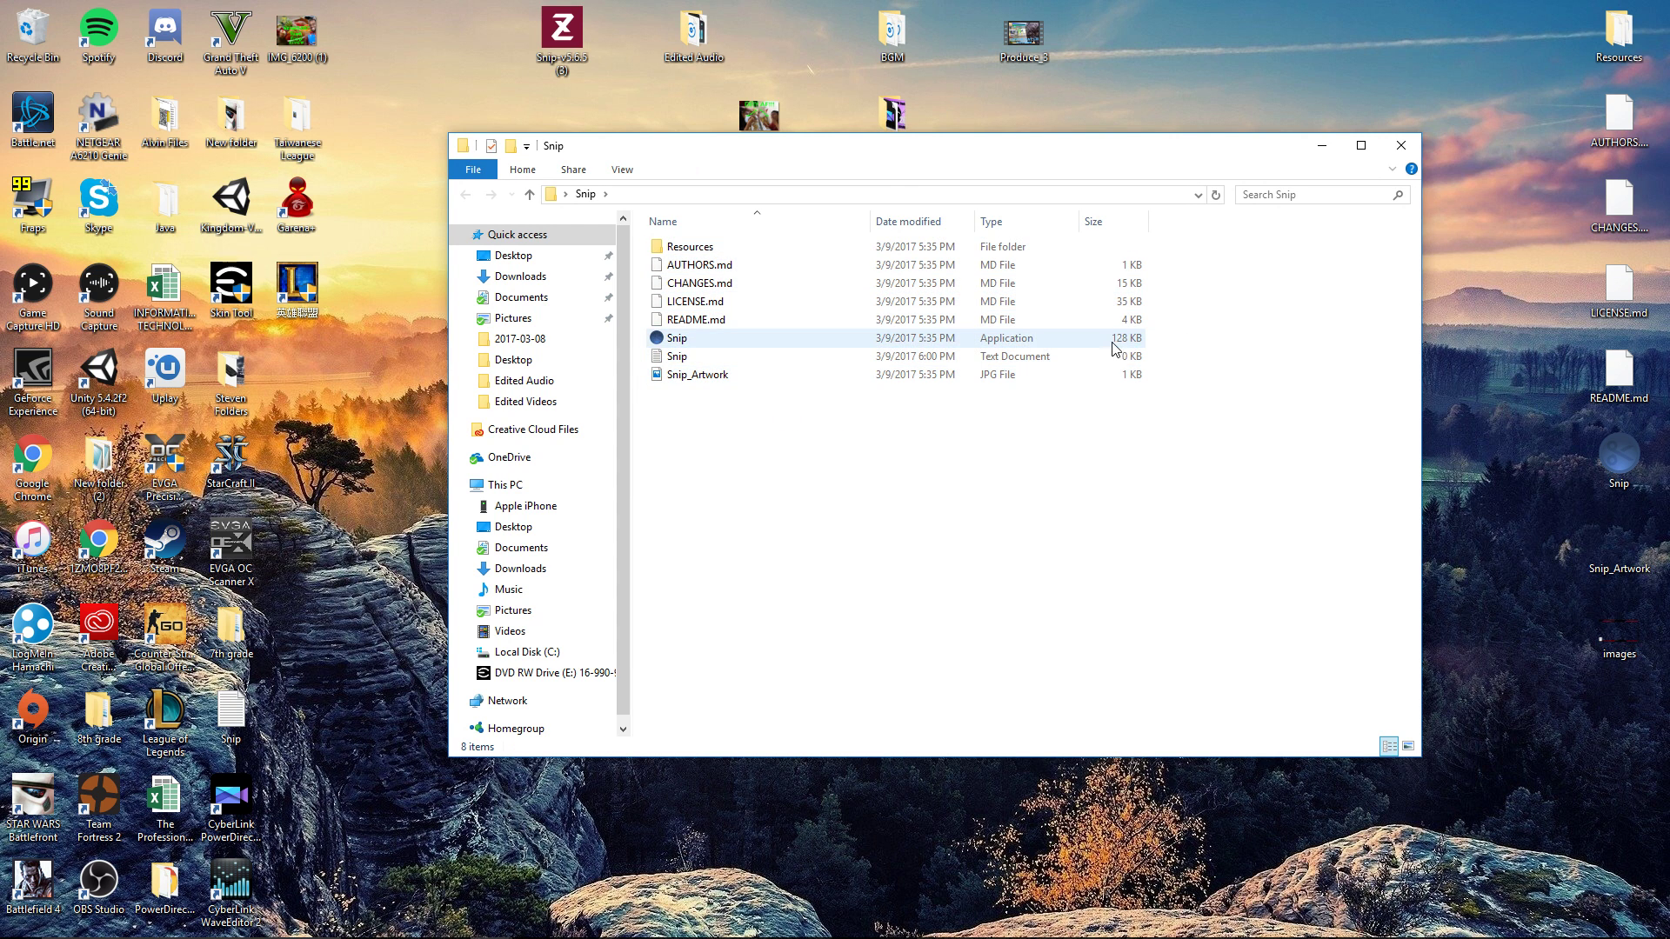
left_click(662, 344)
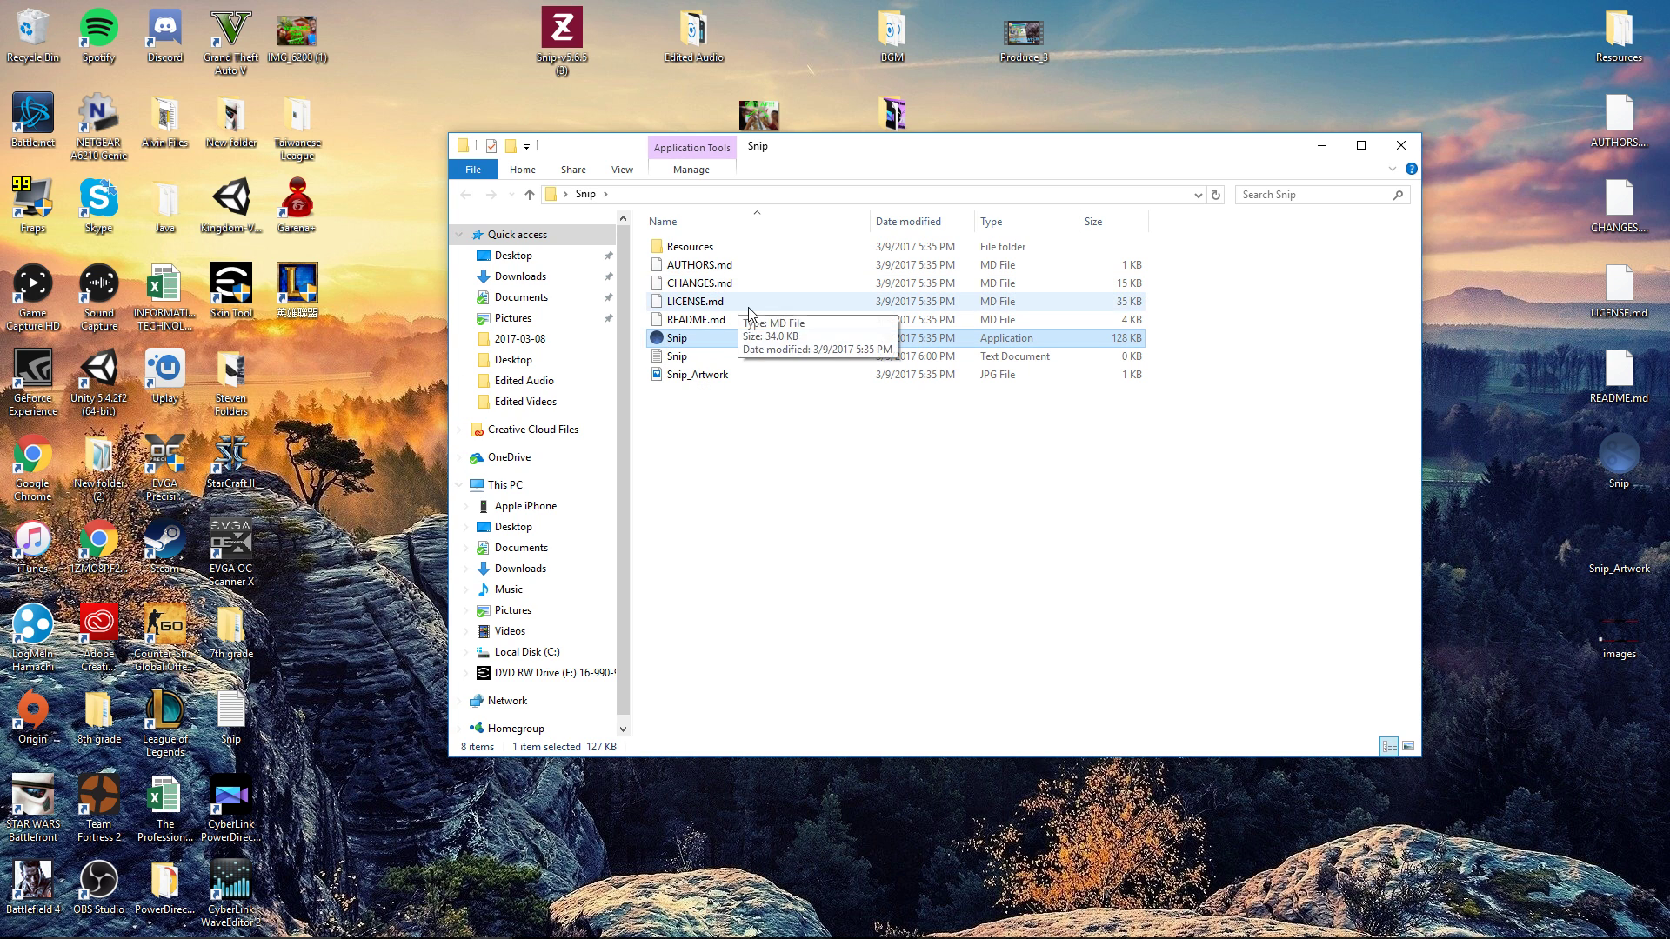
Check the taskbar's hidden-icons tray to confirm Snip is running.
mouse_move(1464, 899)
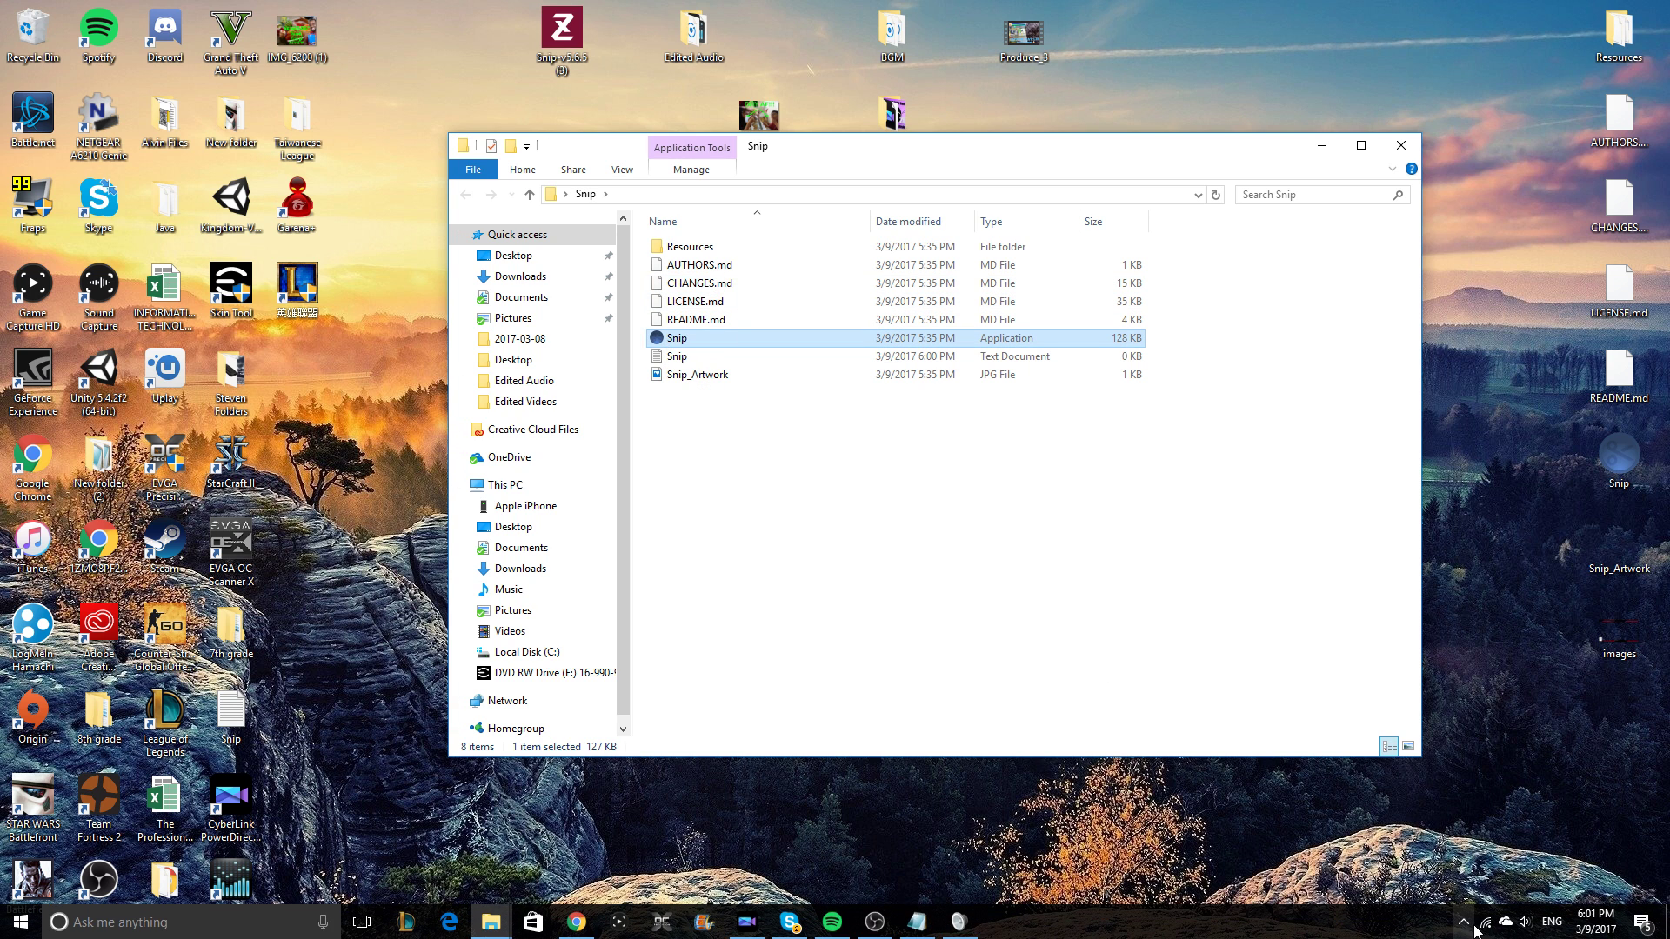
left_click(1464, 922)
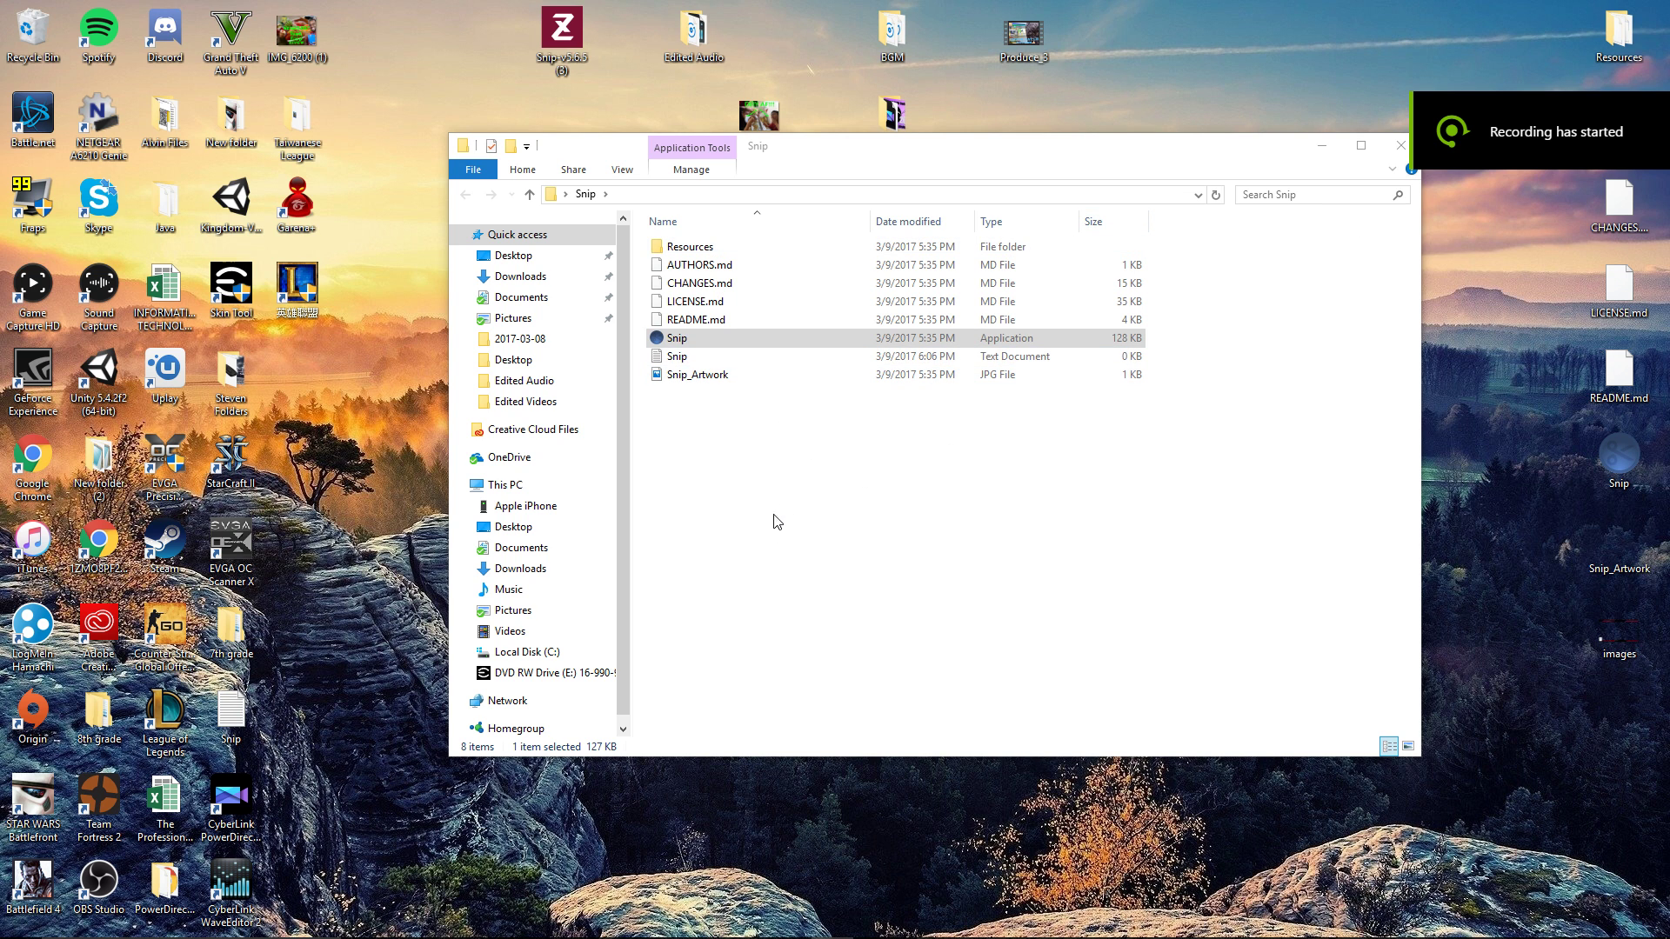
mouse_move(846, 937)
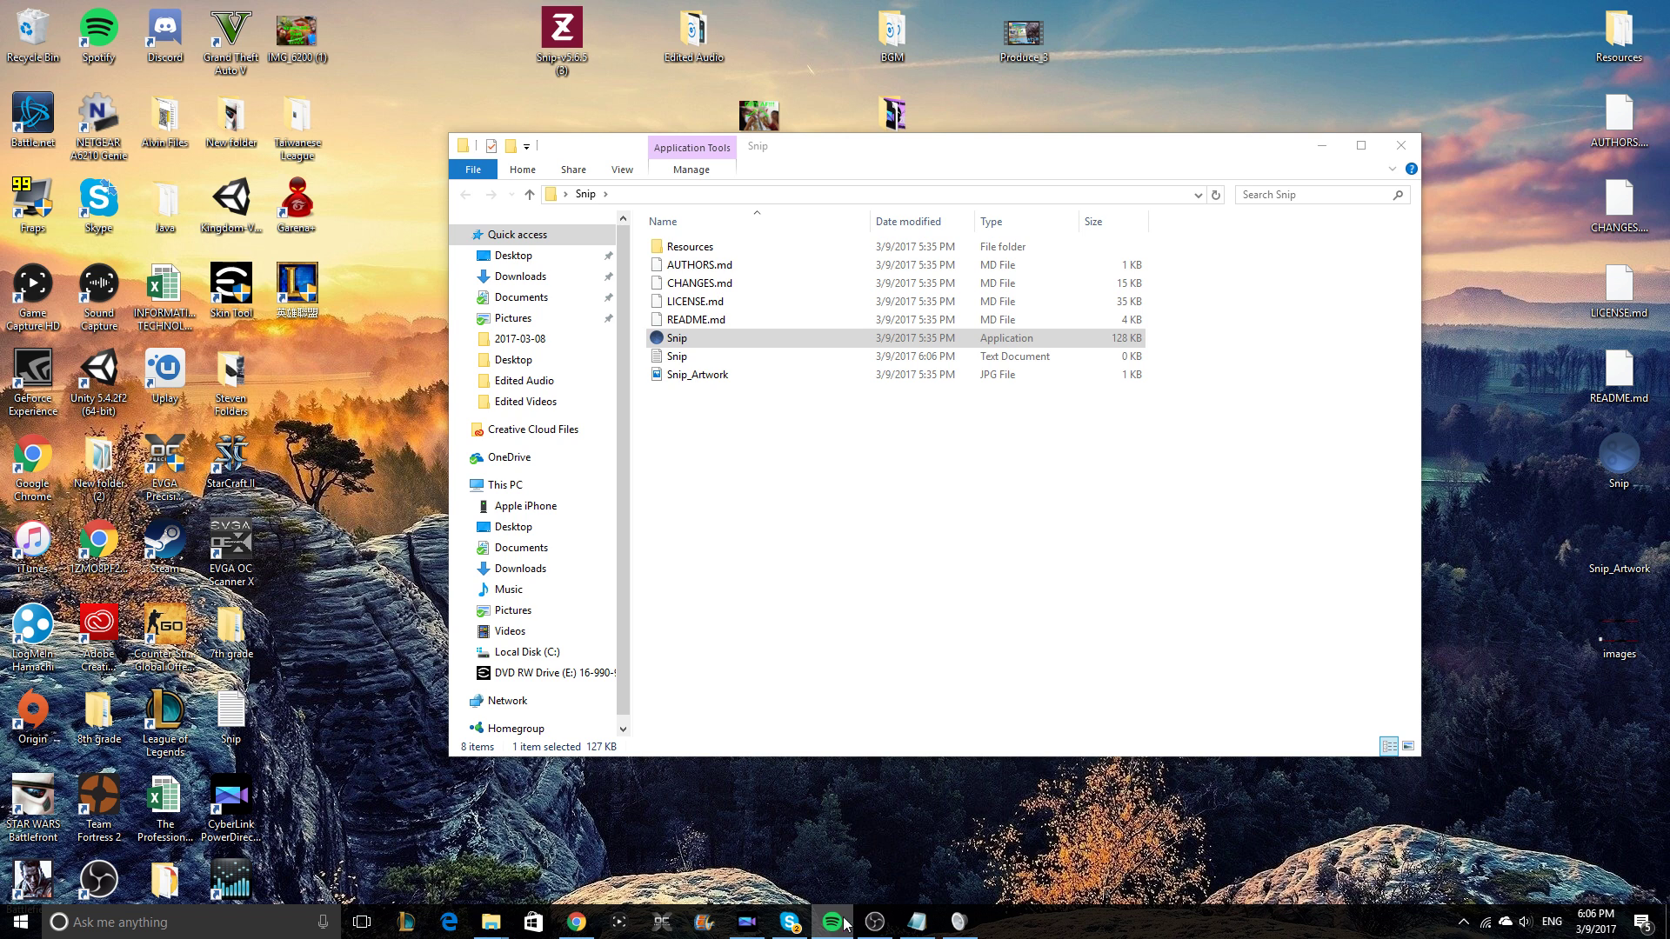
Add a Text (GDI+) source with its default name and enable Read from file.
left_click(842, 839)
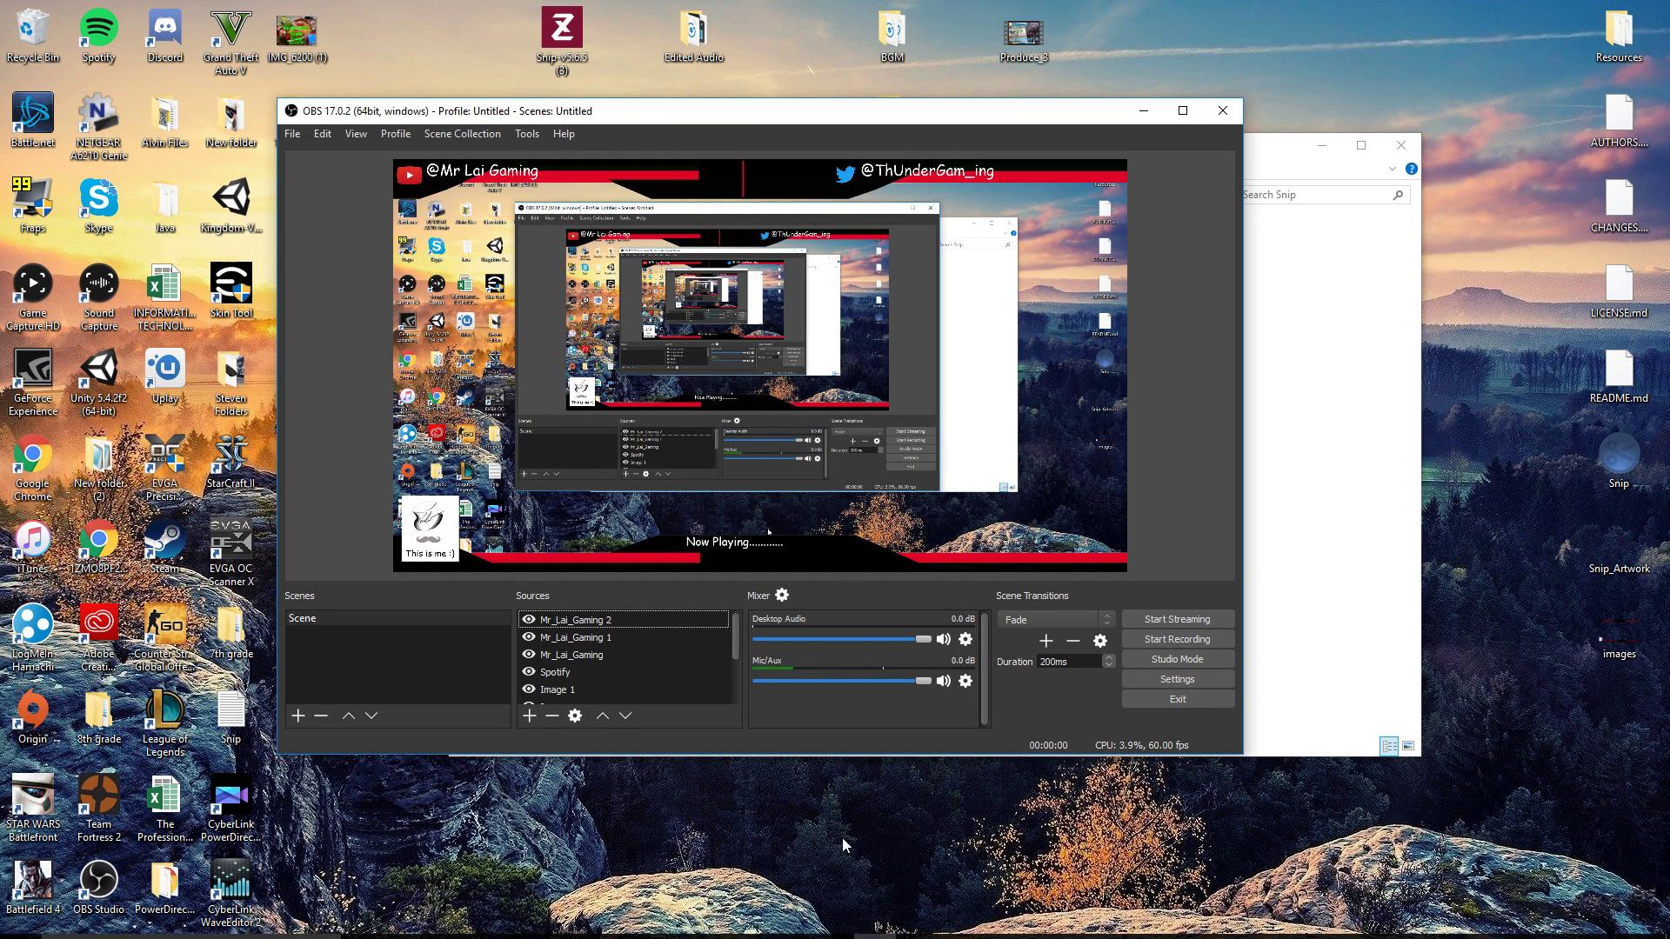
left_click(529, 718)
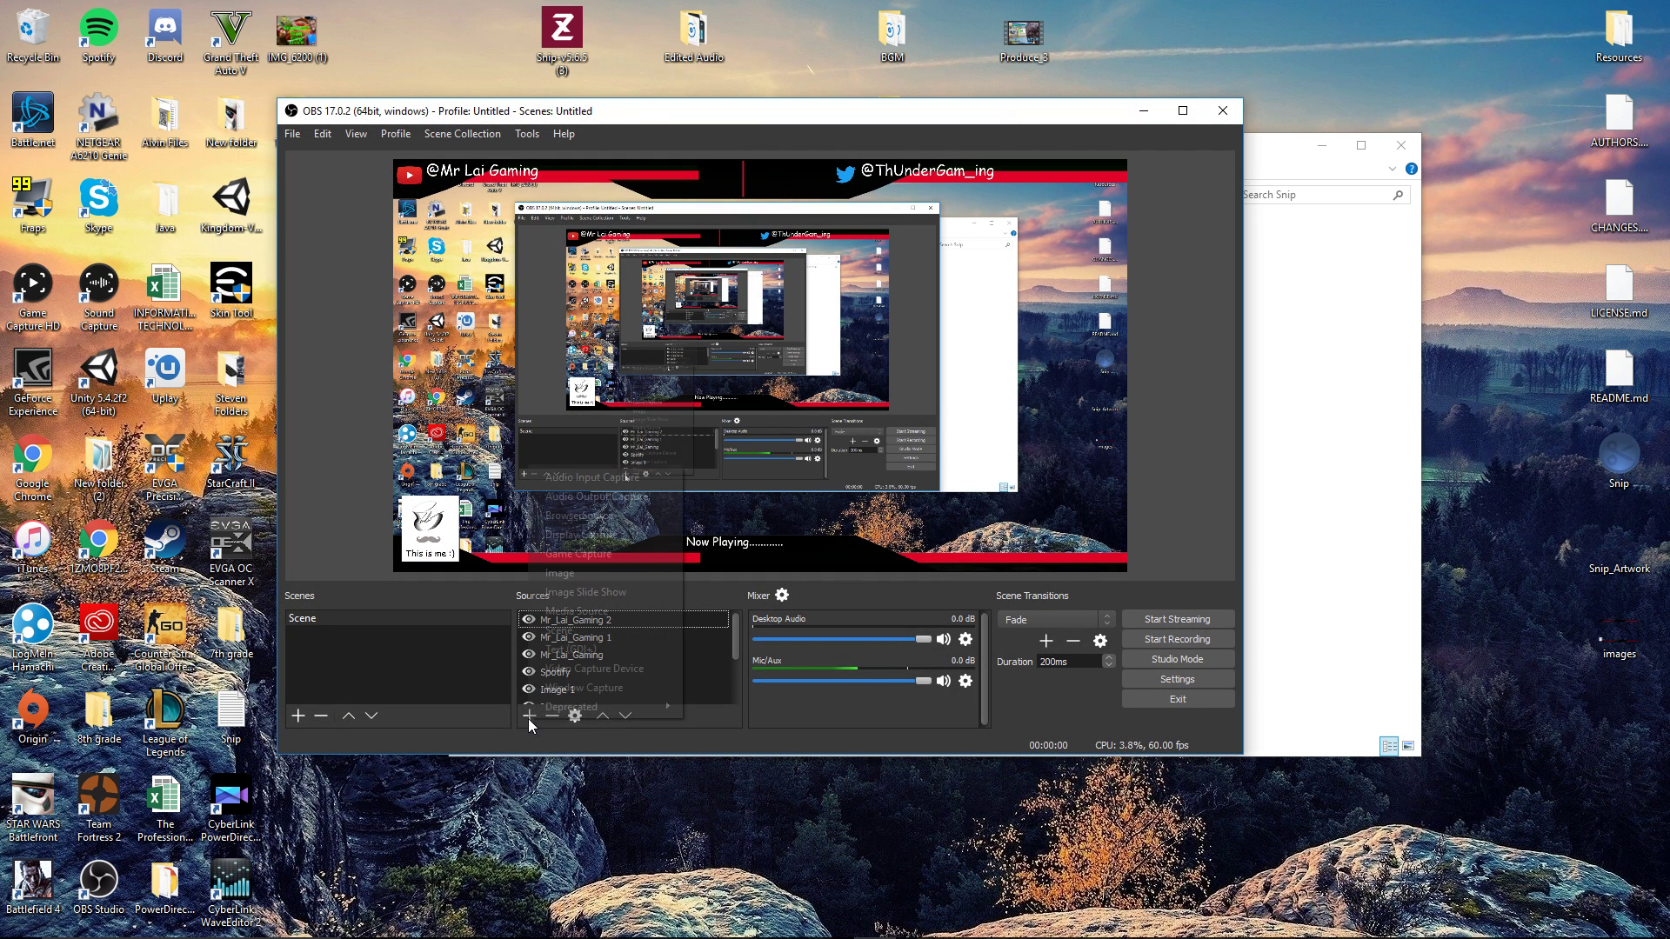
left_click(582, 651)
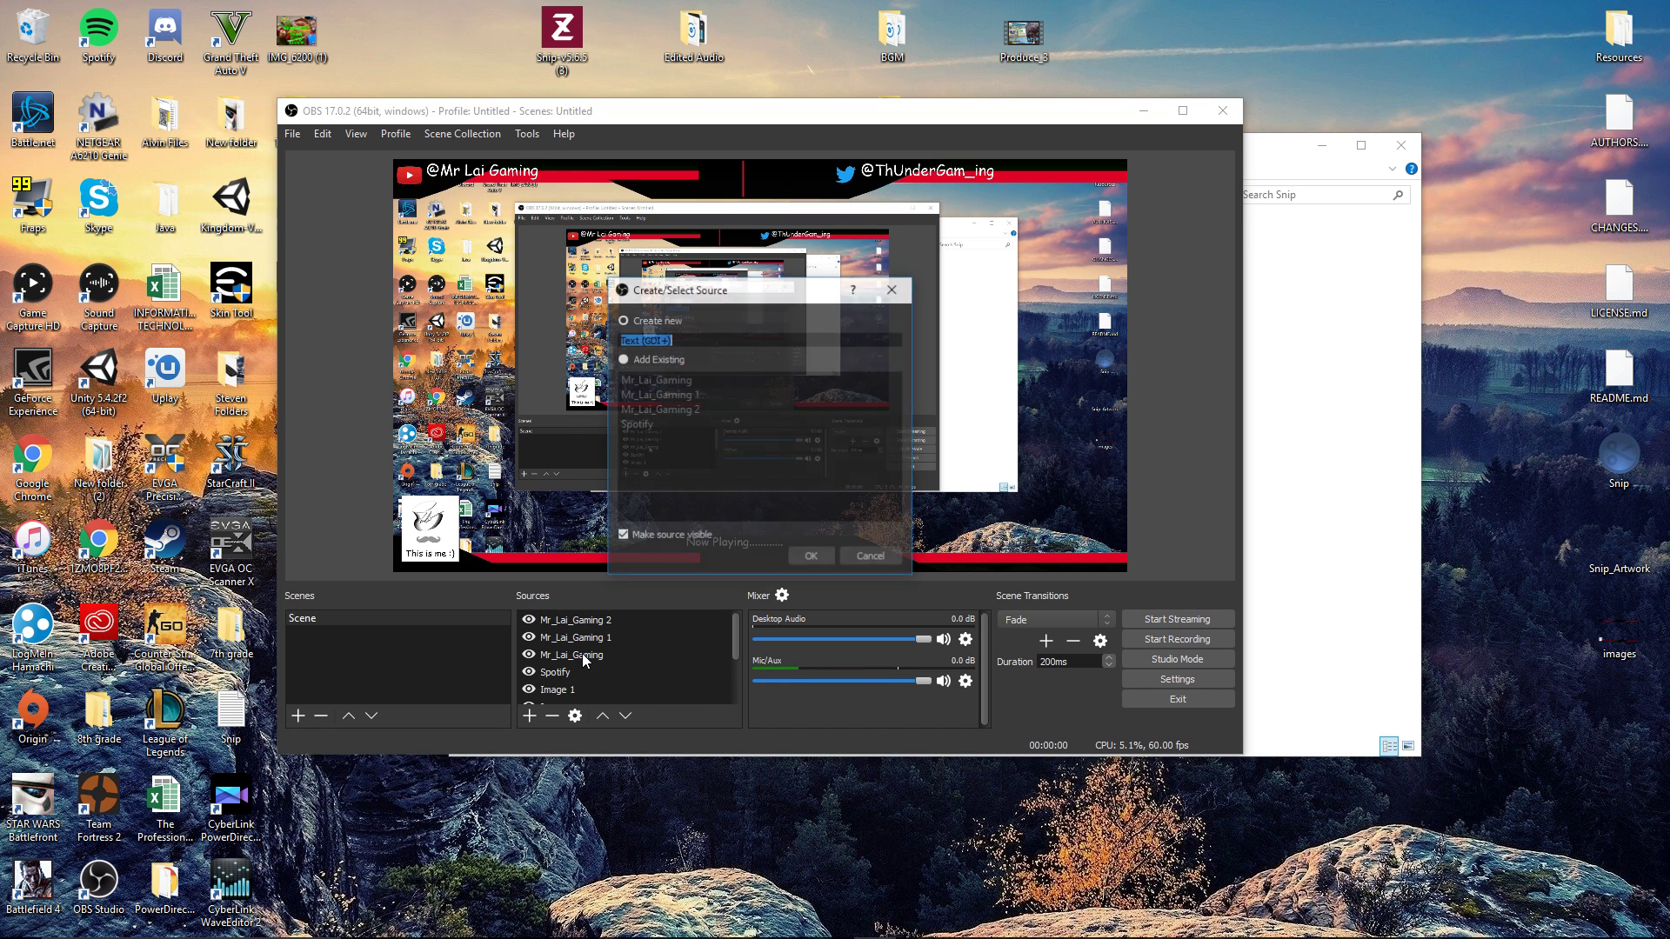
left_click(812, 556)
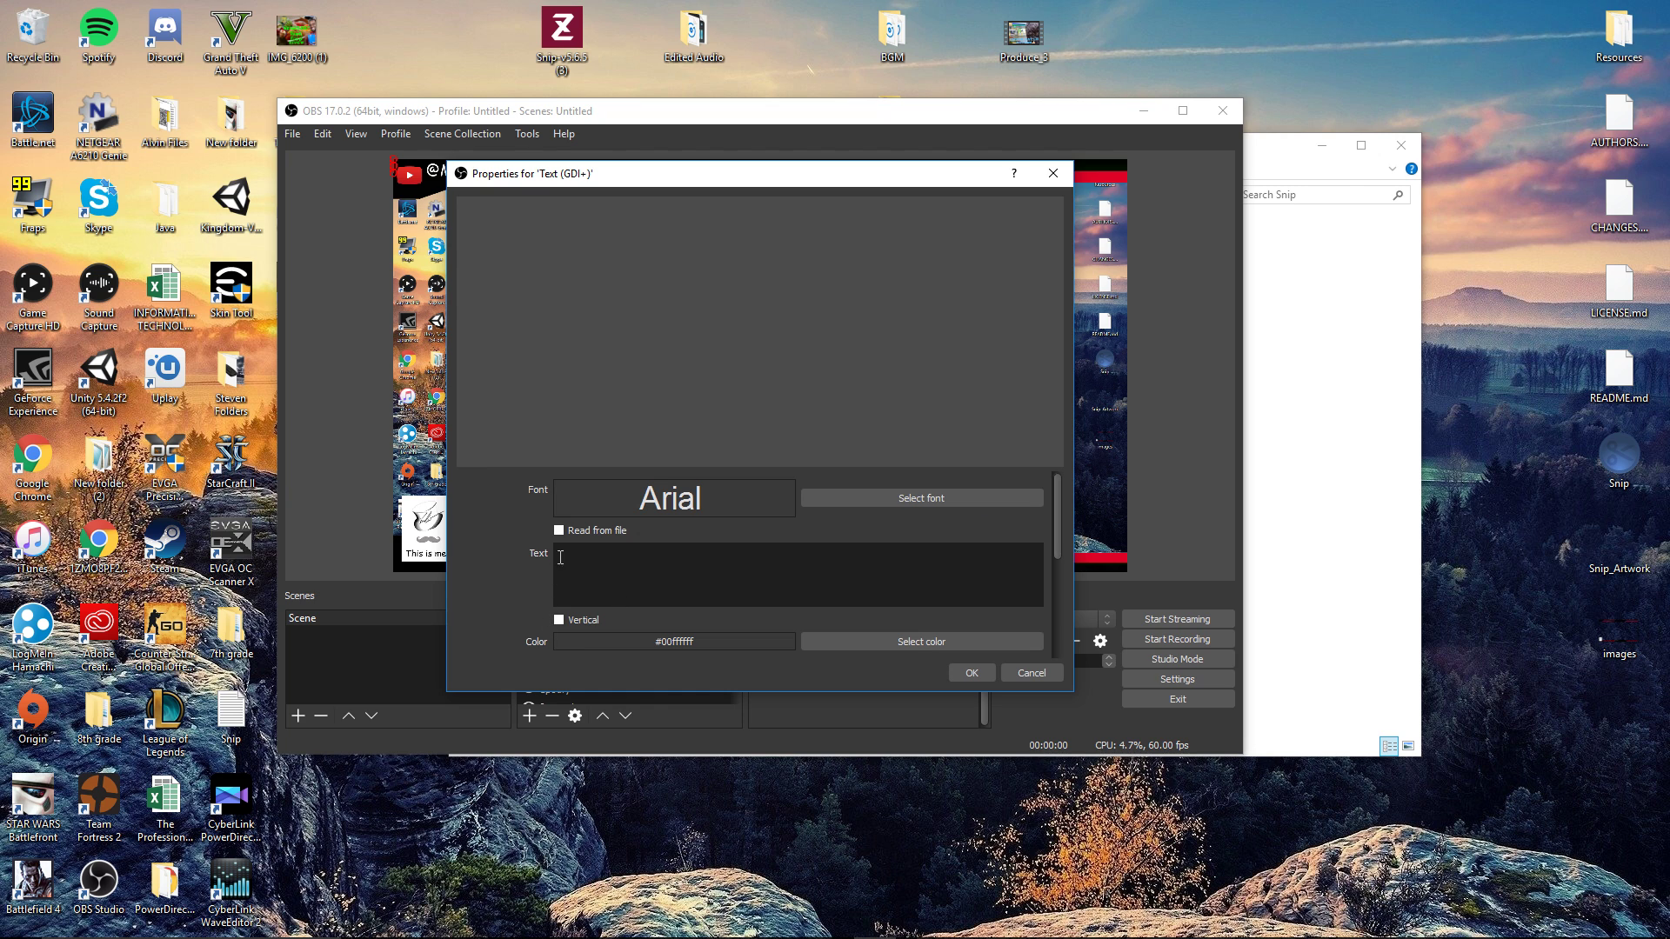
left_click(559, 530)
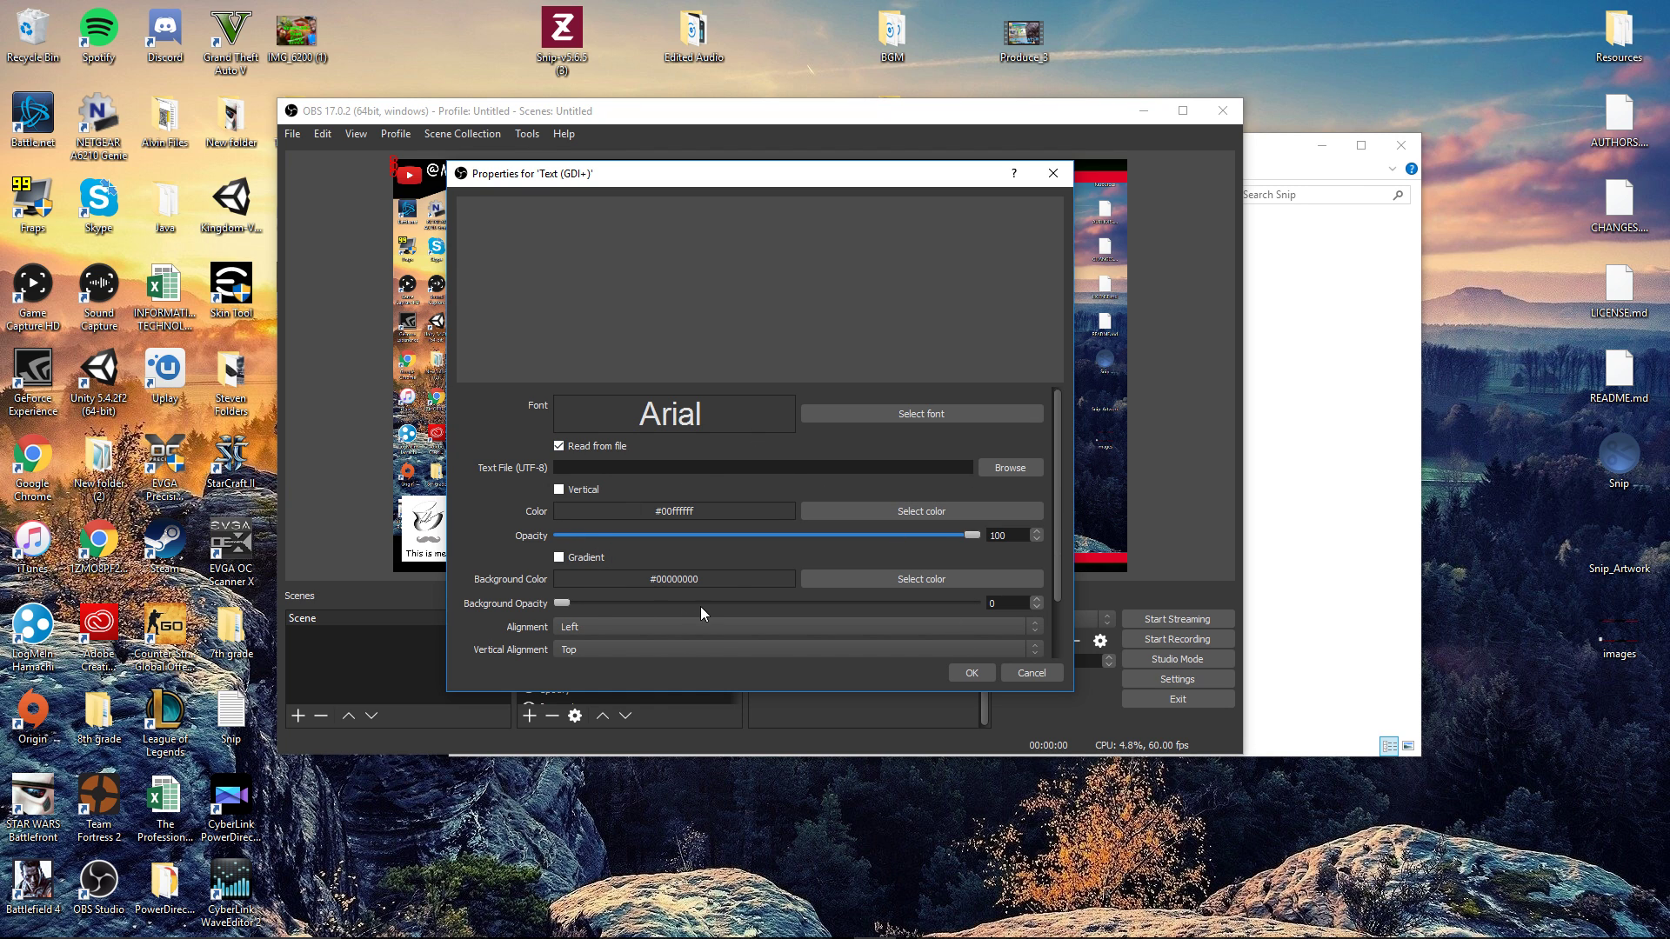
Set the text source's file to Snip.txt in the Desktop Snip folder.
left_click(1021, 468)
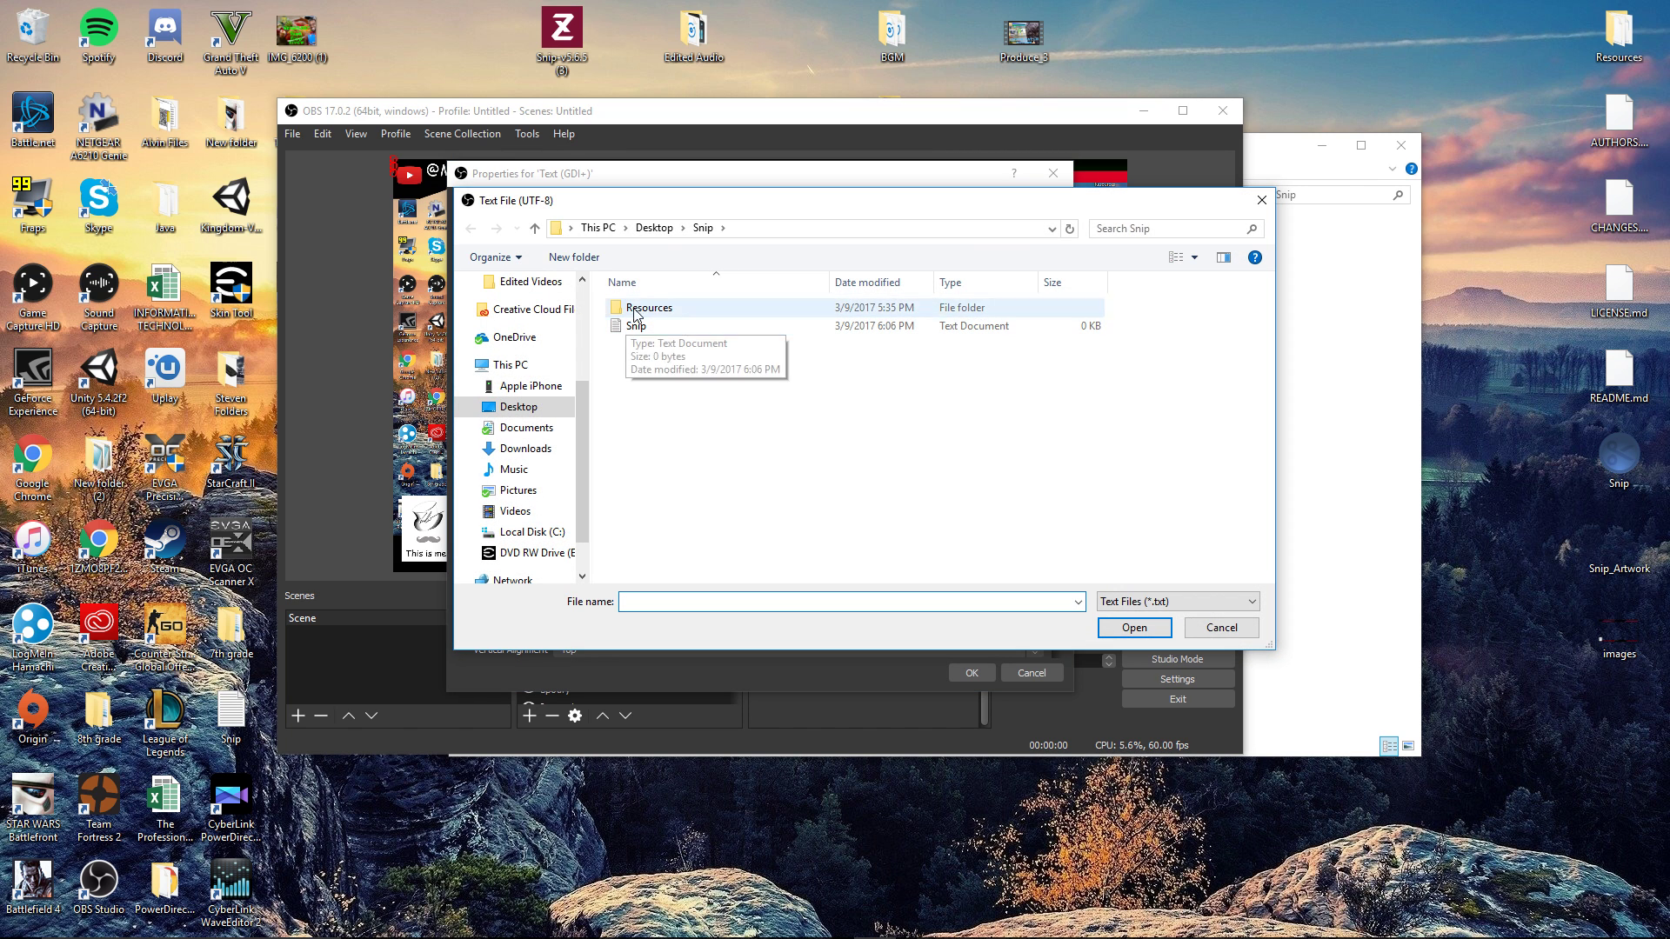
left_click(654, 227)
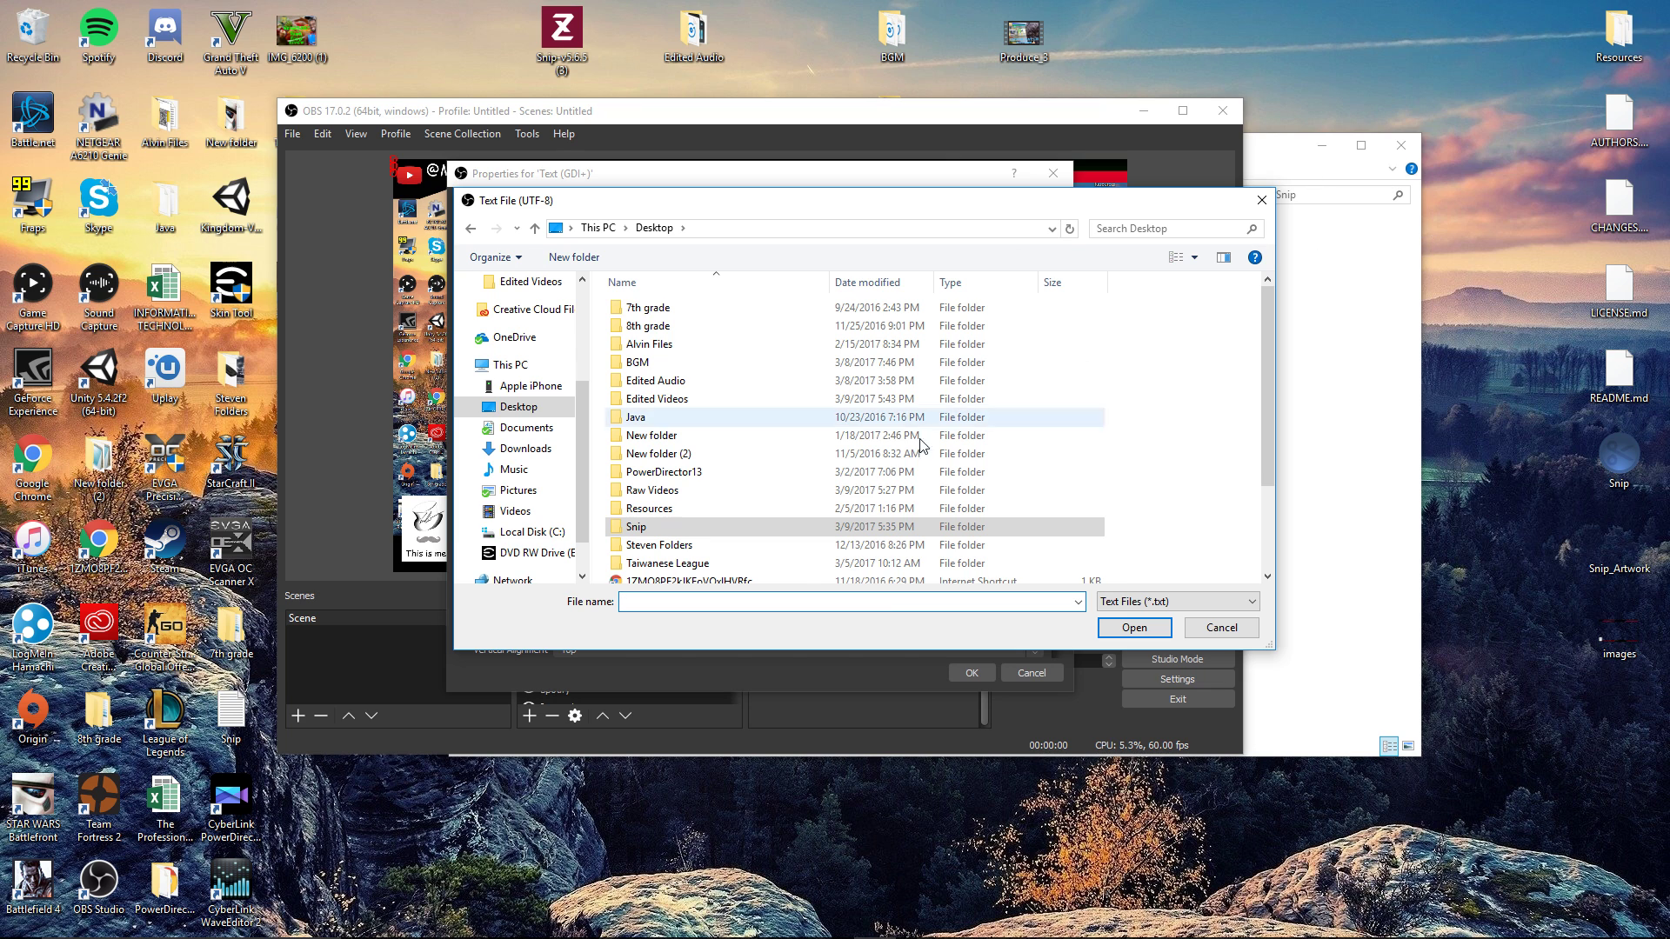
double_click(643, 528)
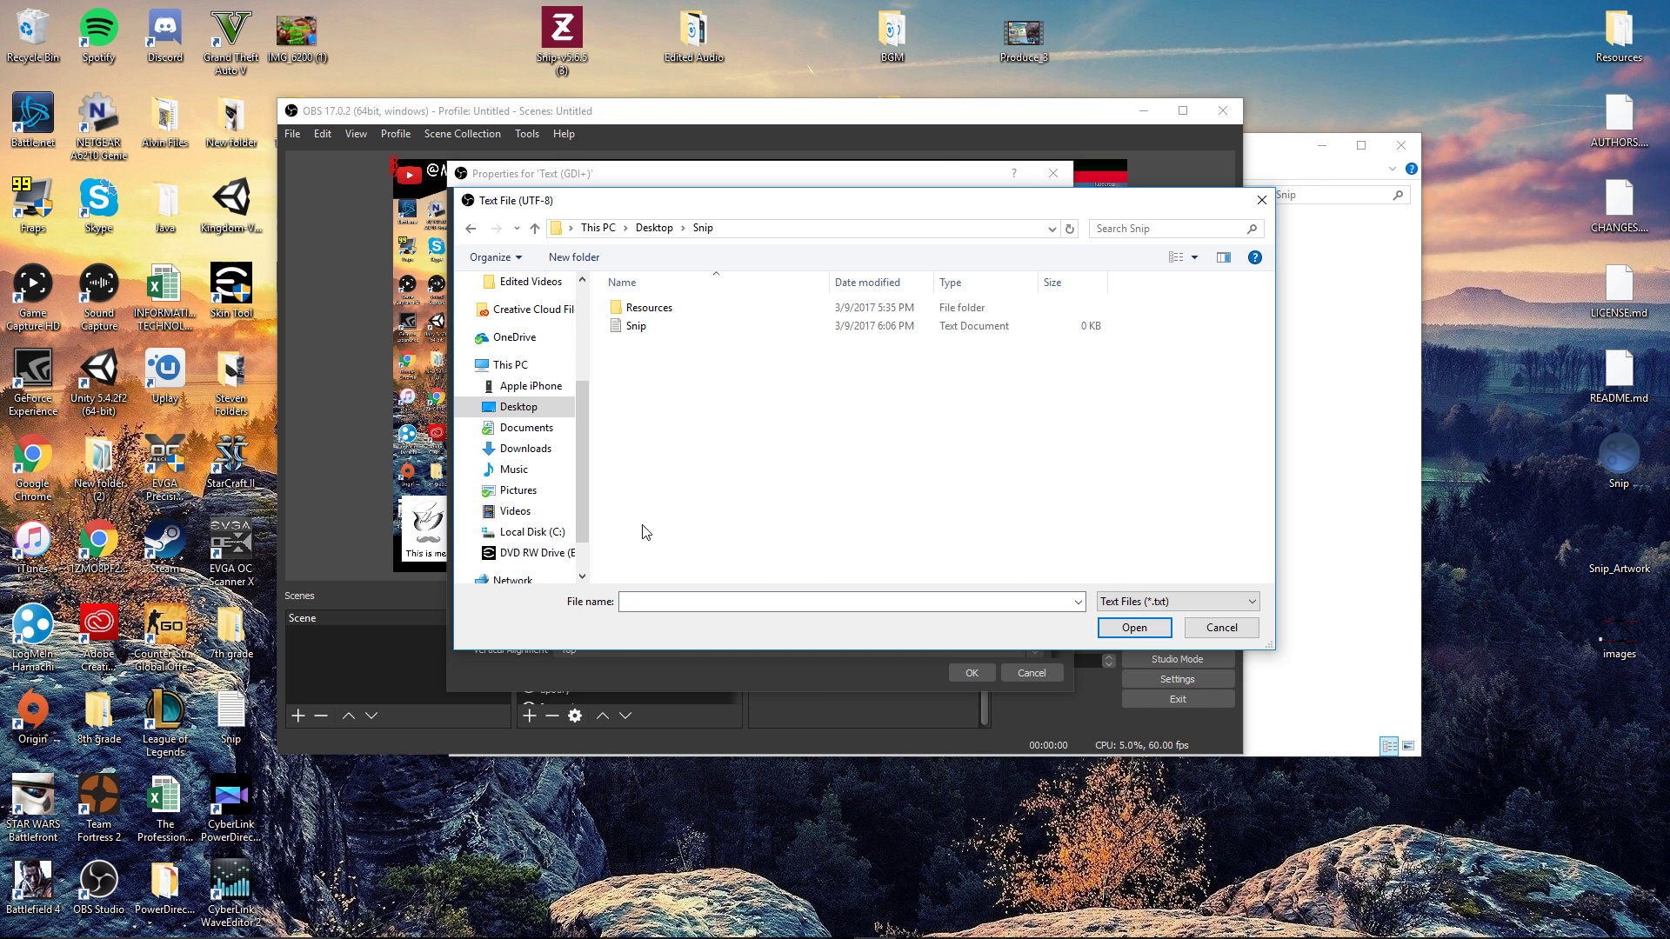
left_click(674, 329)
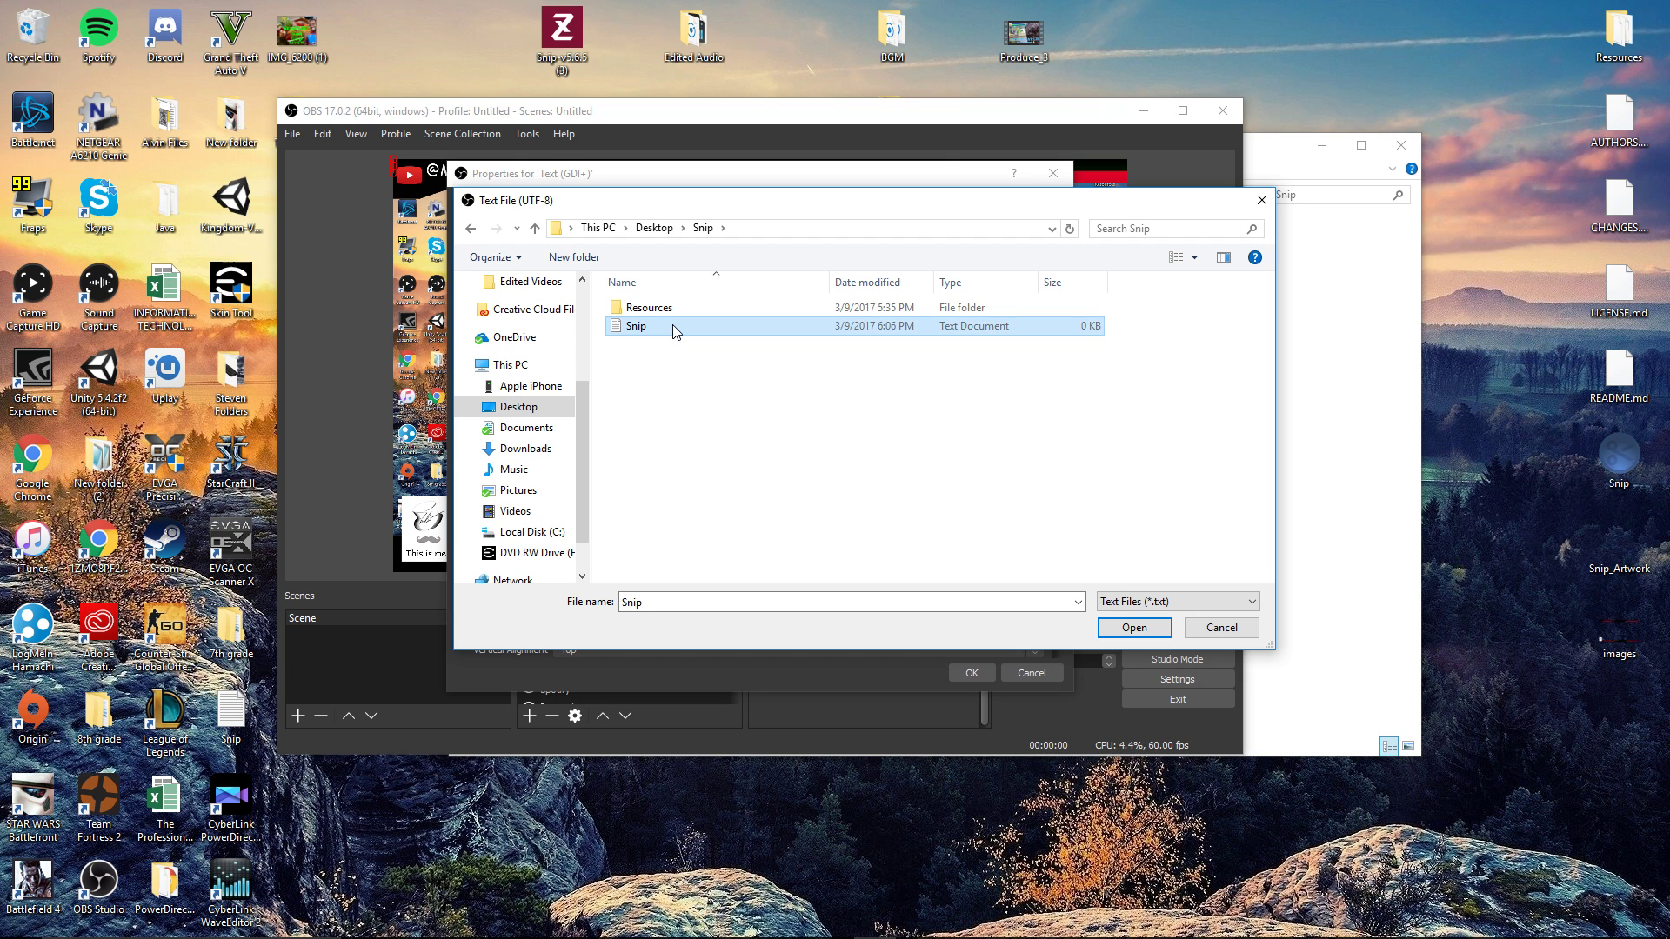
left_click(1107, 633)
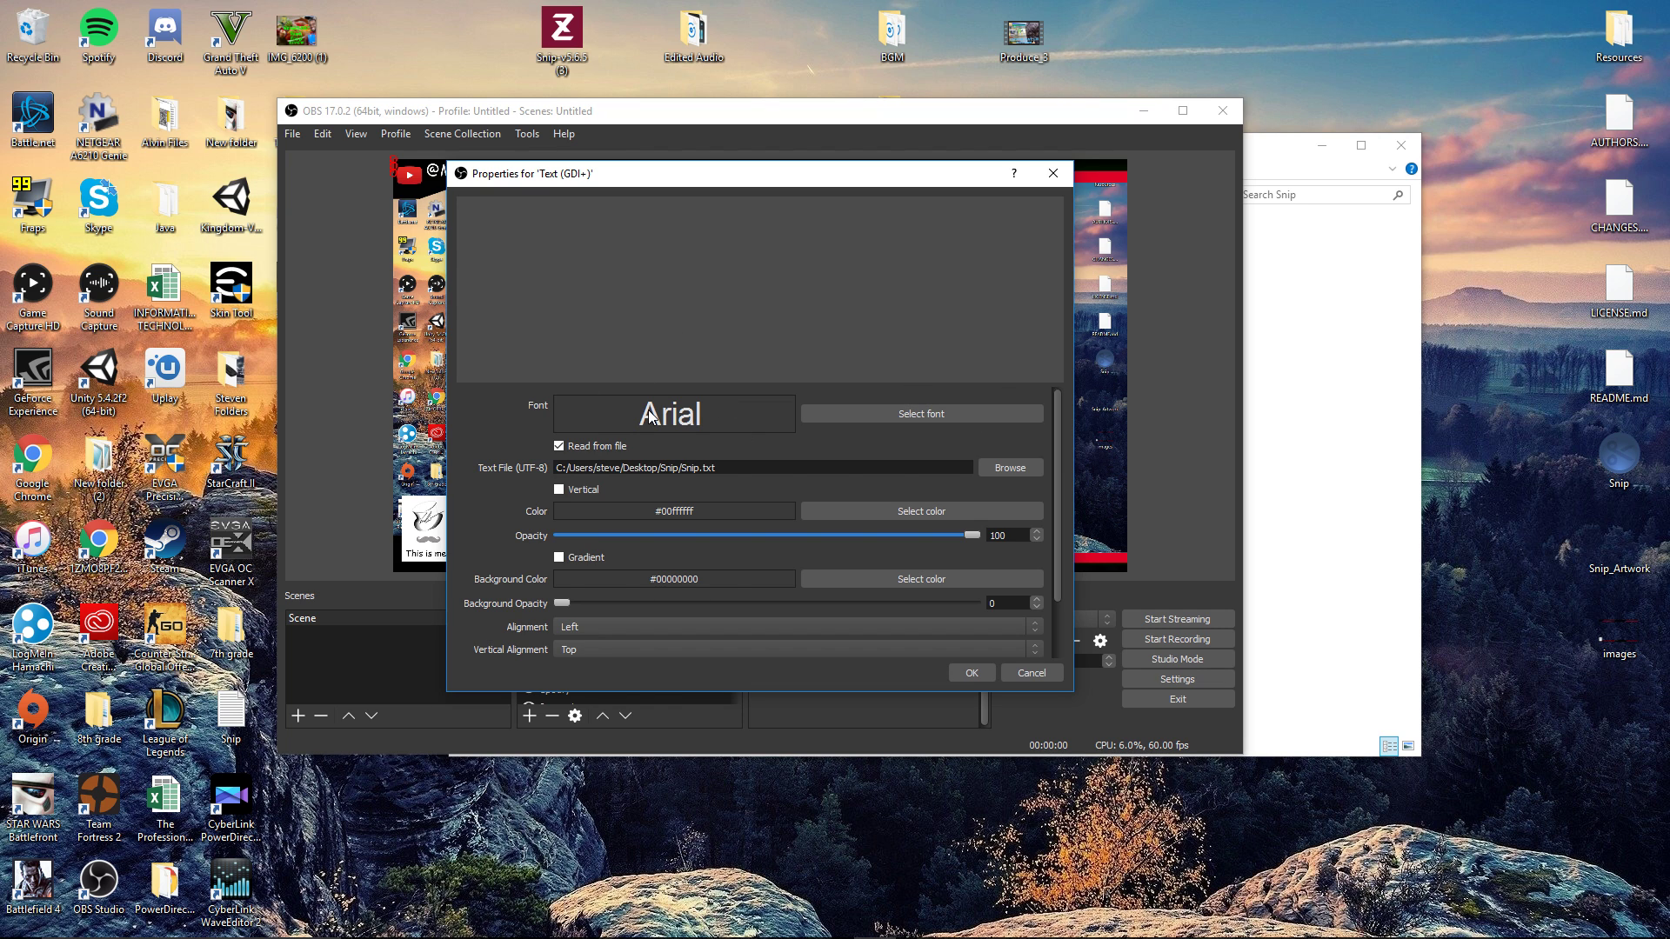
key("alt+F9")
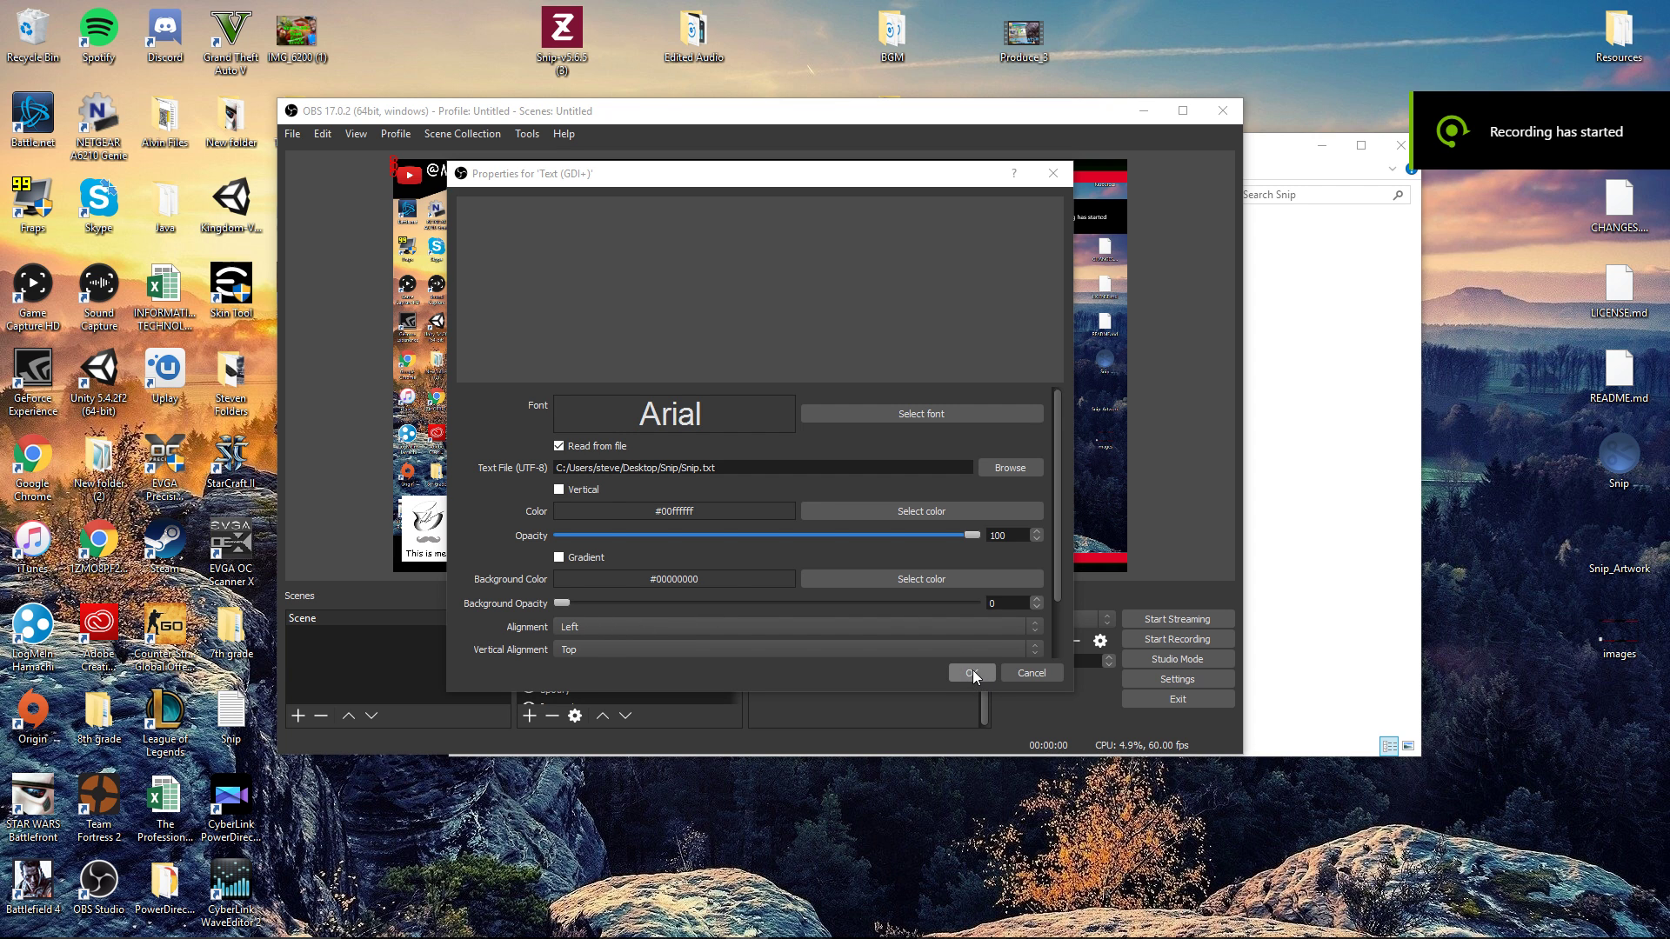
mouse_move(826, 929)
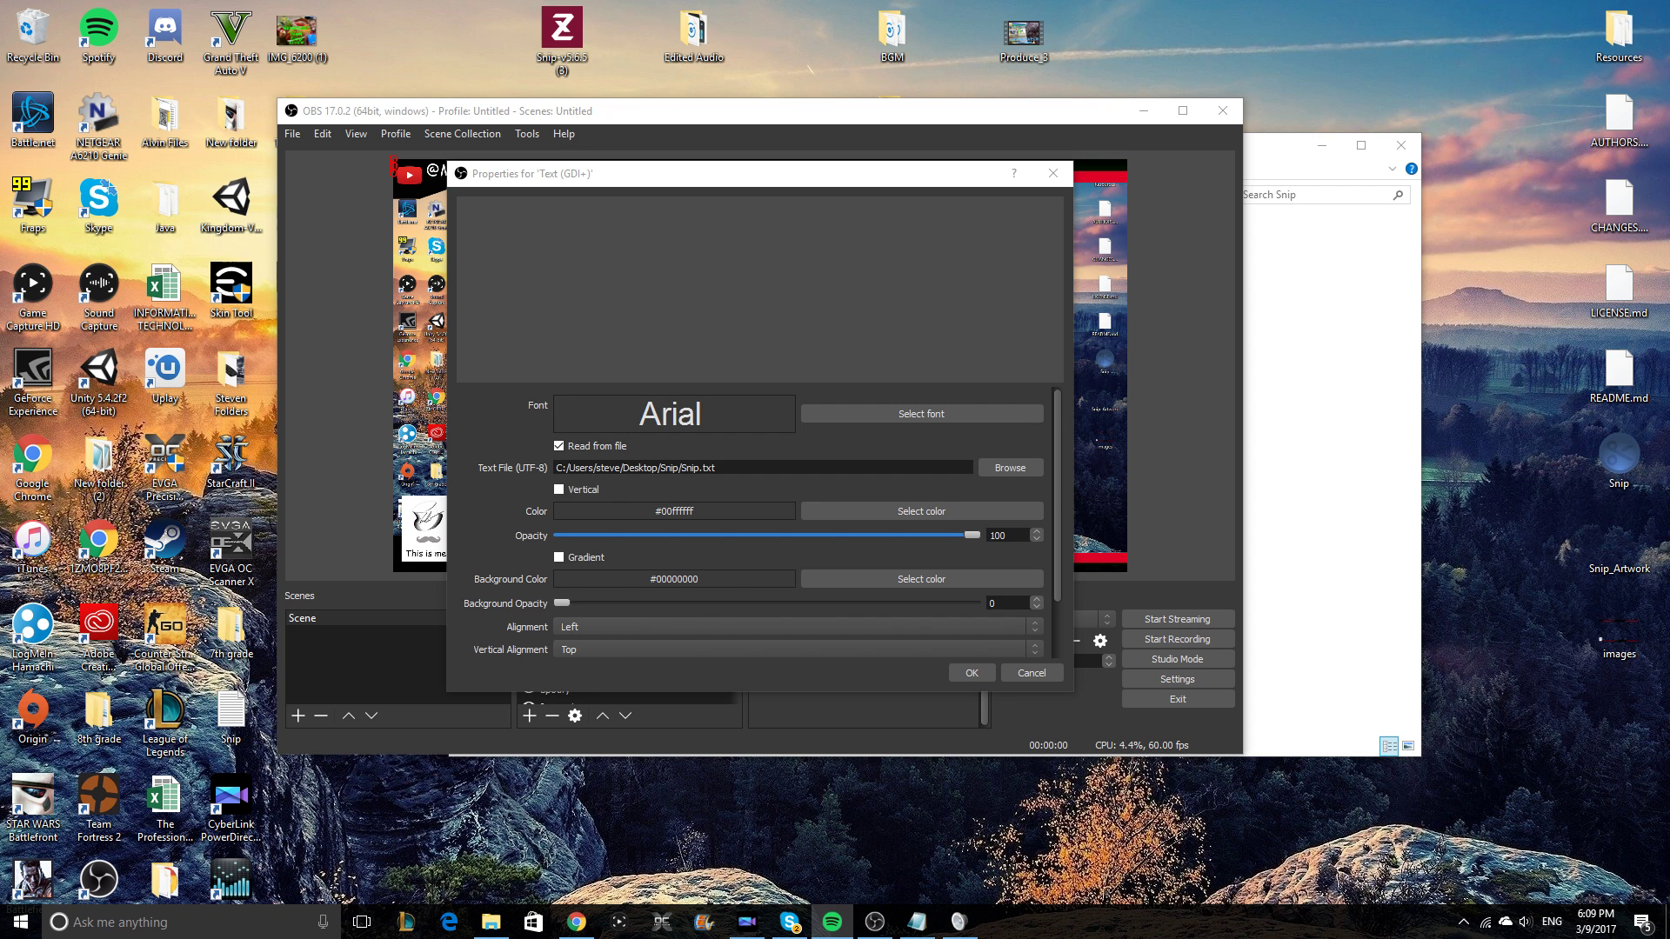
Play Hollywood from the NCS playlist in Spotify and move the Spotify window aside.
key("alt+Tab")
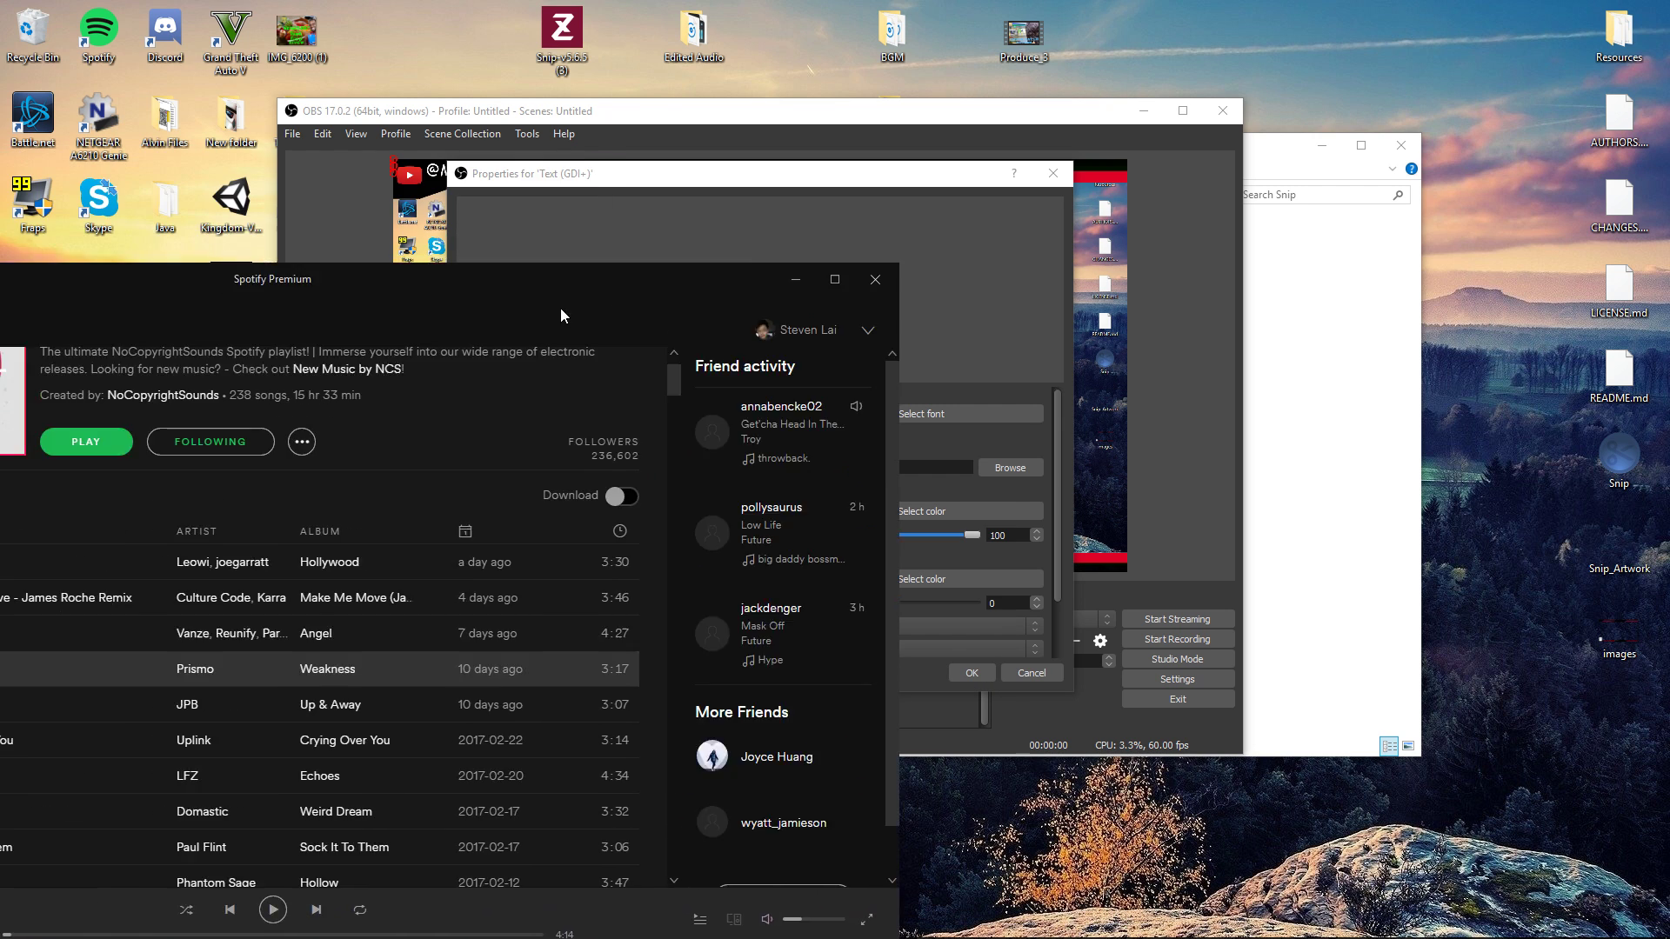
left_click(461, 481)
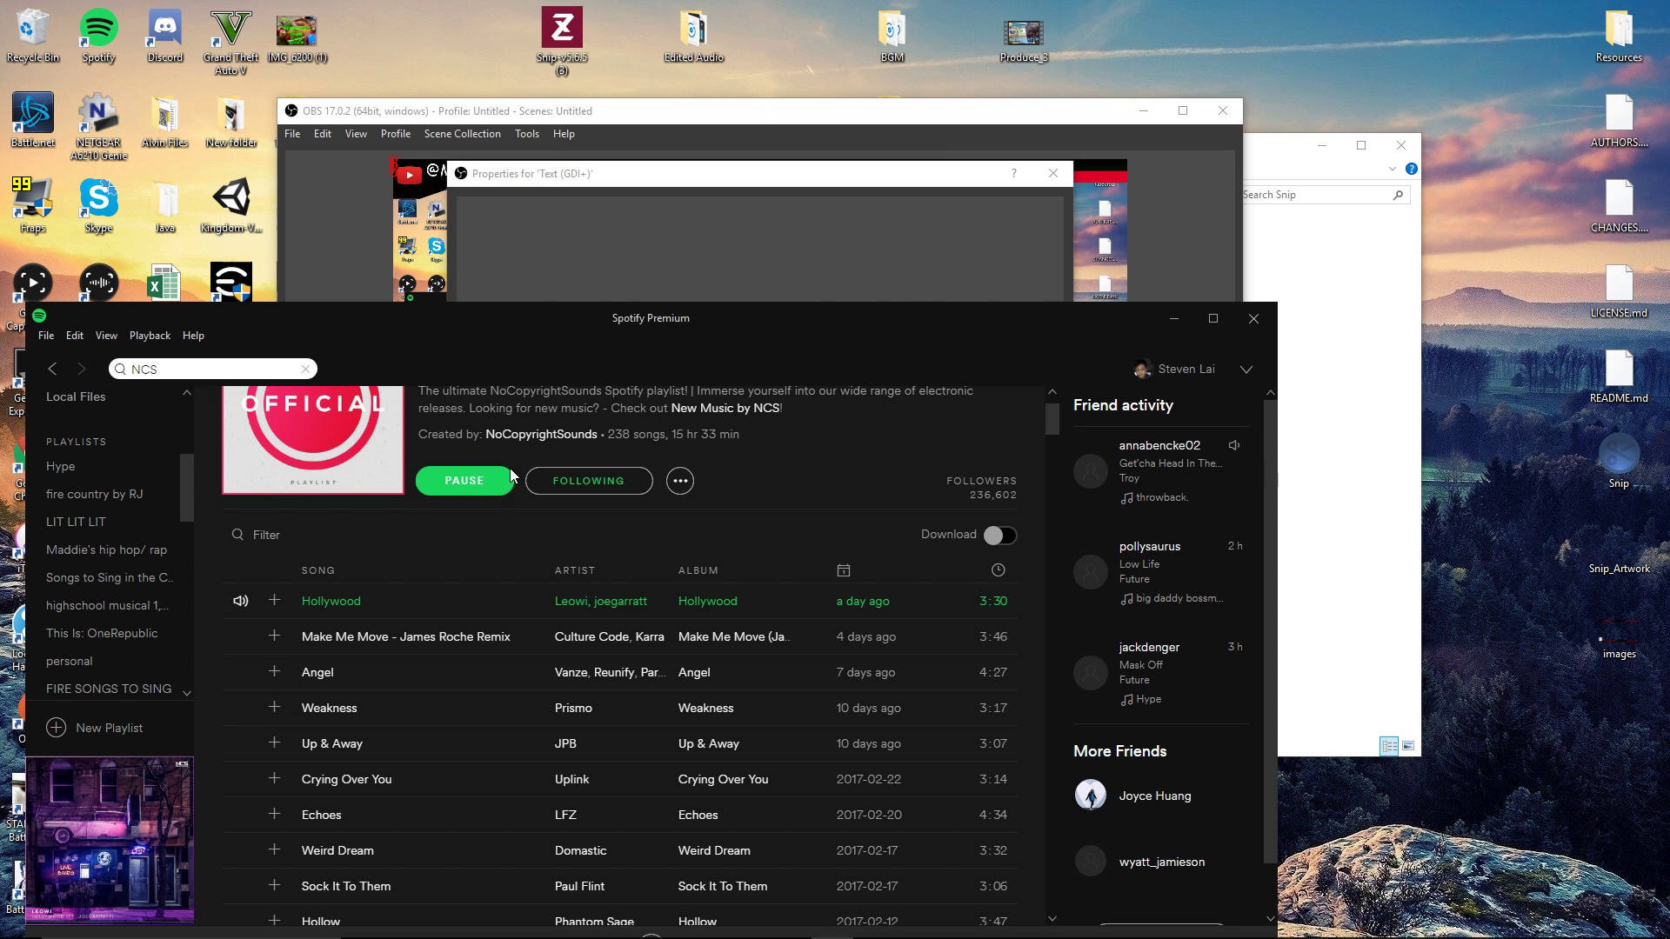
left_click_drag(790, 317, 986, 531)
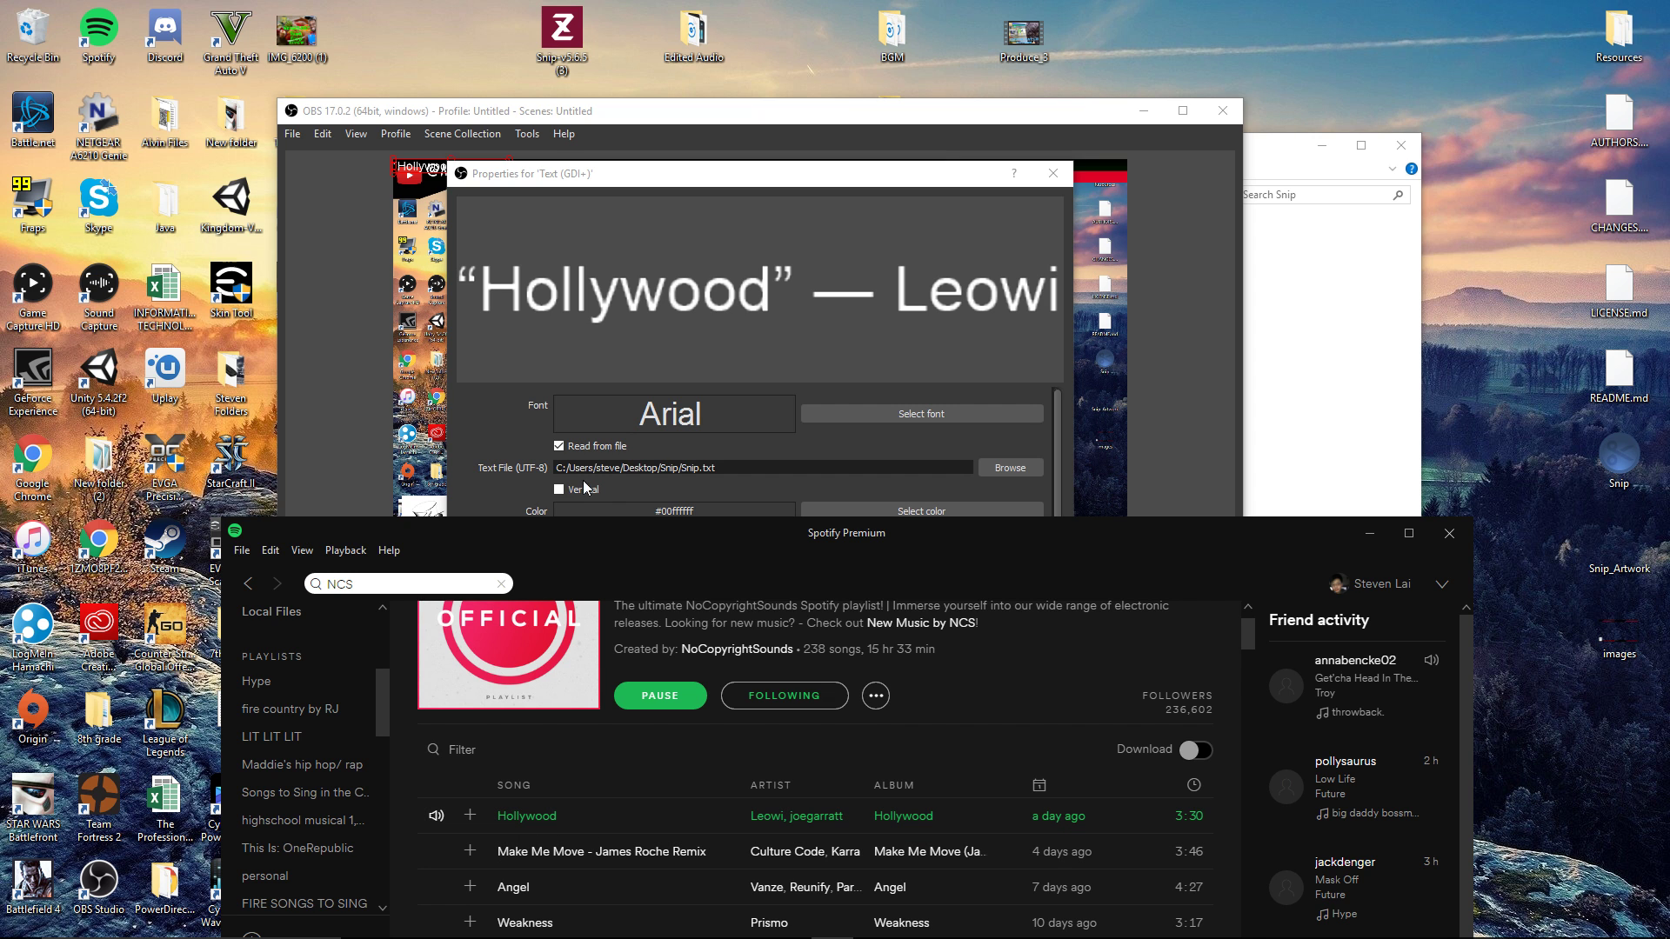
Confirm the text source properties and drag the song title to the lower middle of the preview.
left_click_drag(890, 546, 969, 703)
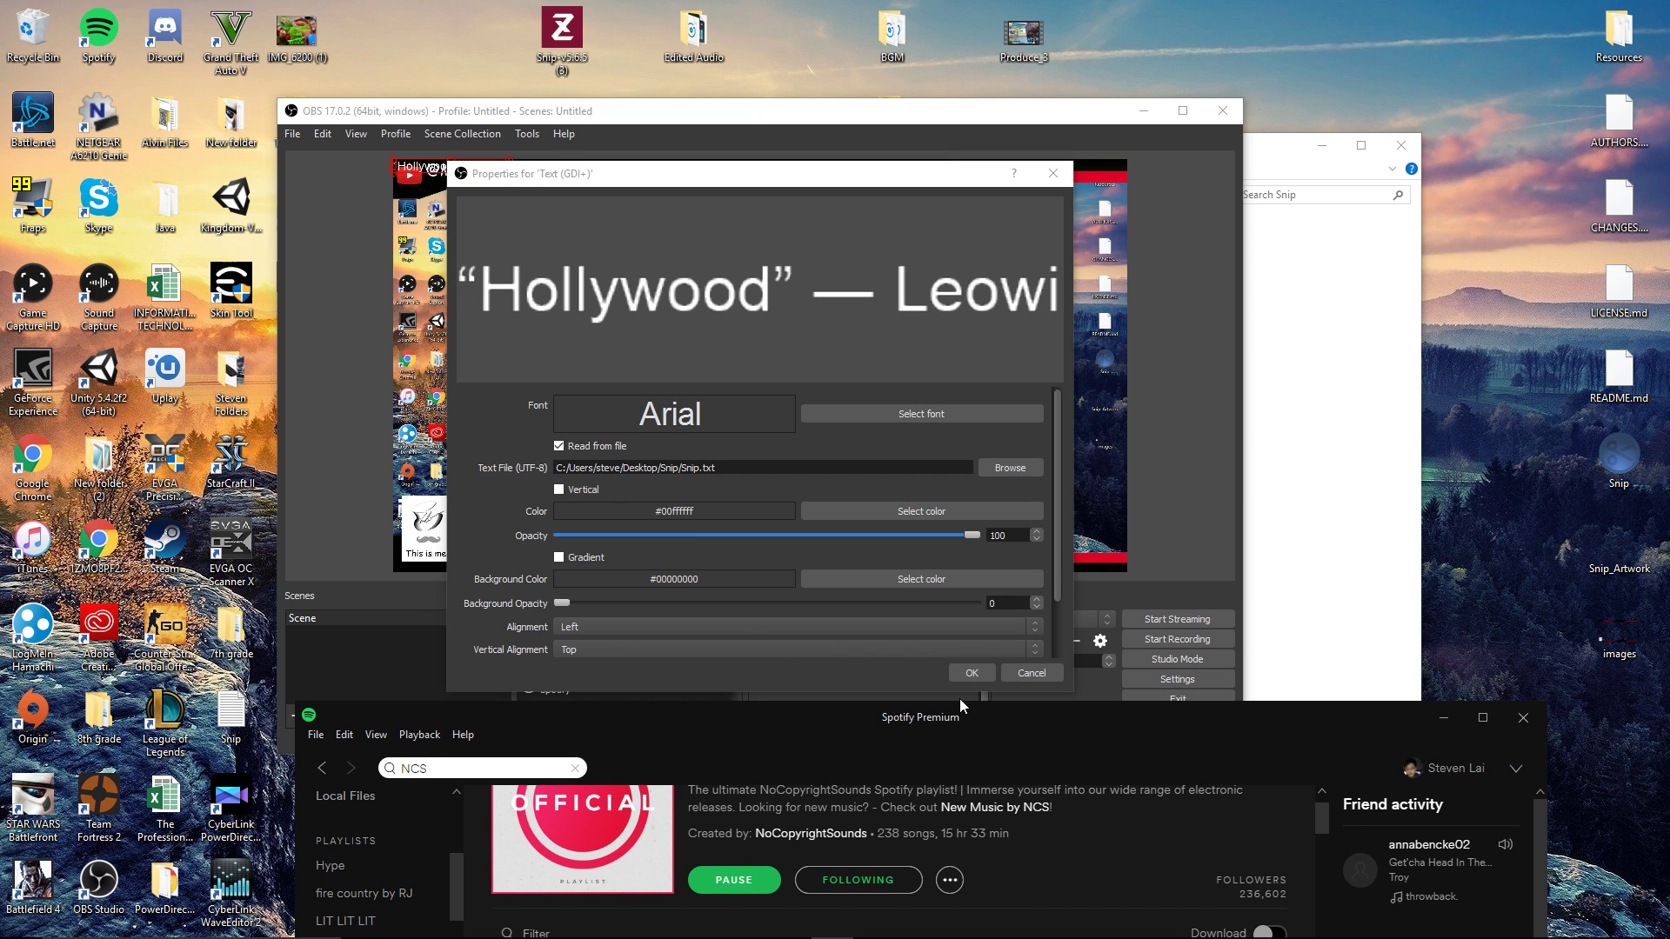
left_click(974, 677)
left_click_drag(480, 164, 744, 336)
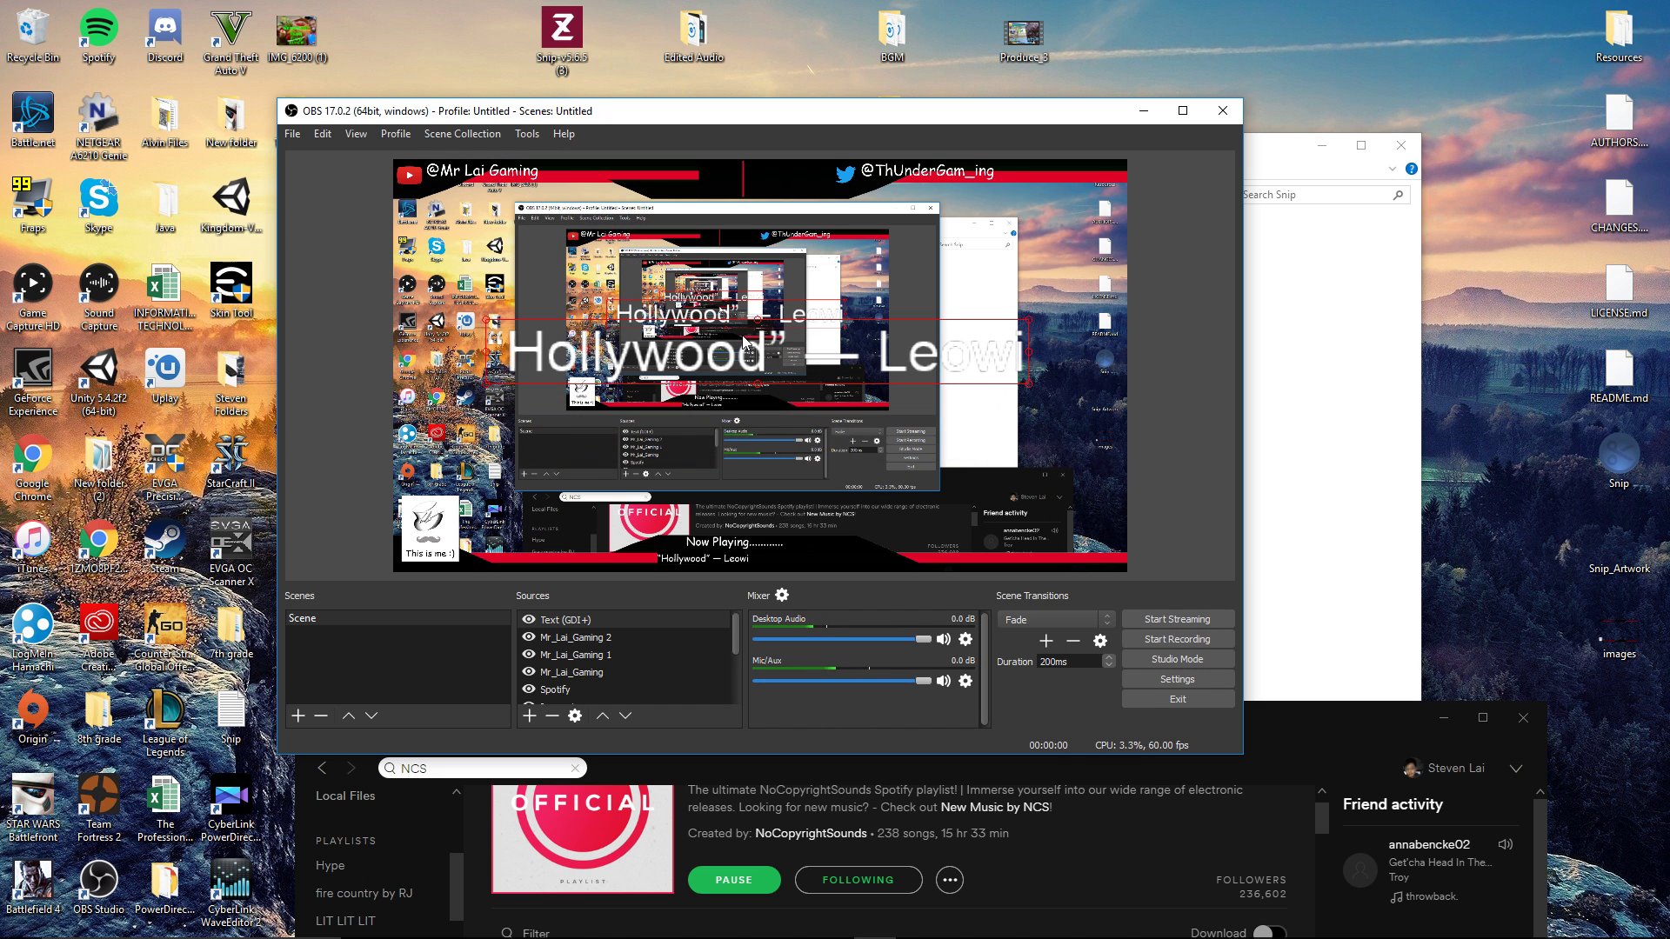
Switch Spotify to 'Sock It To Them' and reposition the updated title in the OBS preview.
left_click_drag(1358, 710, 1258, 434)
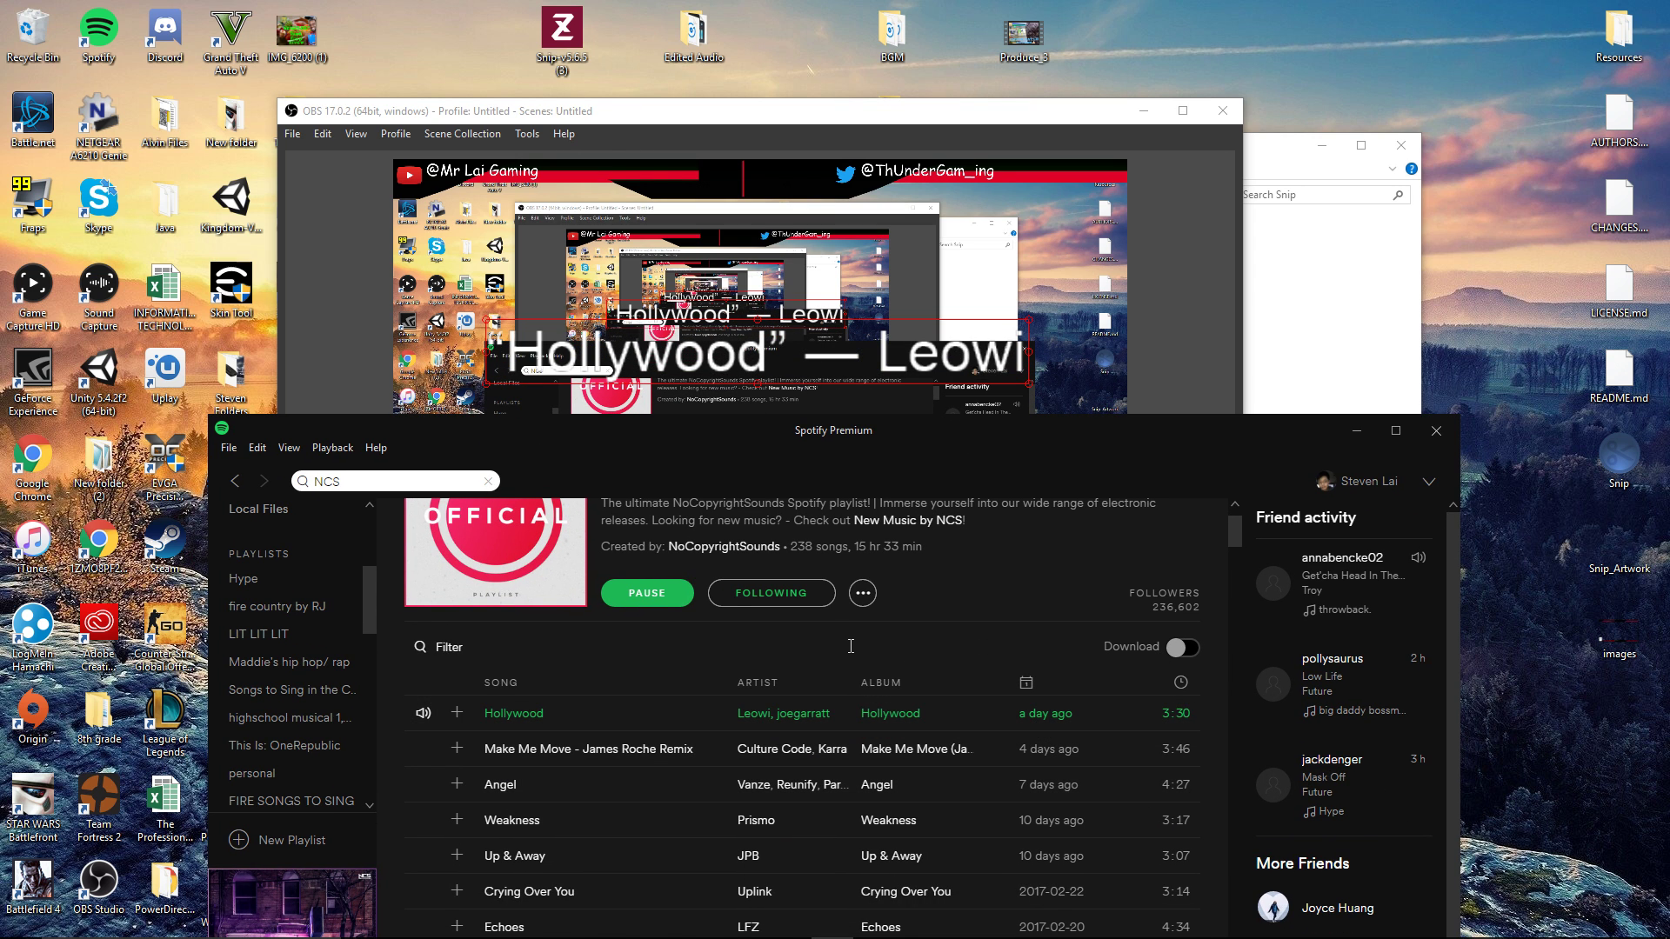
scroll(534, 690, "down", 4)
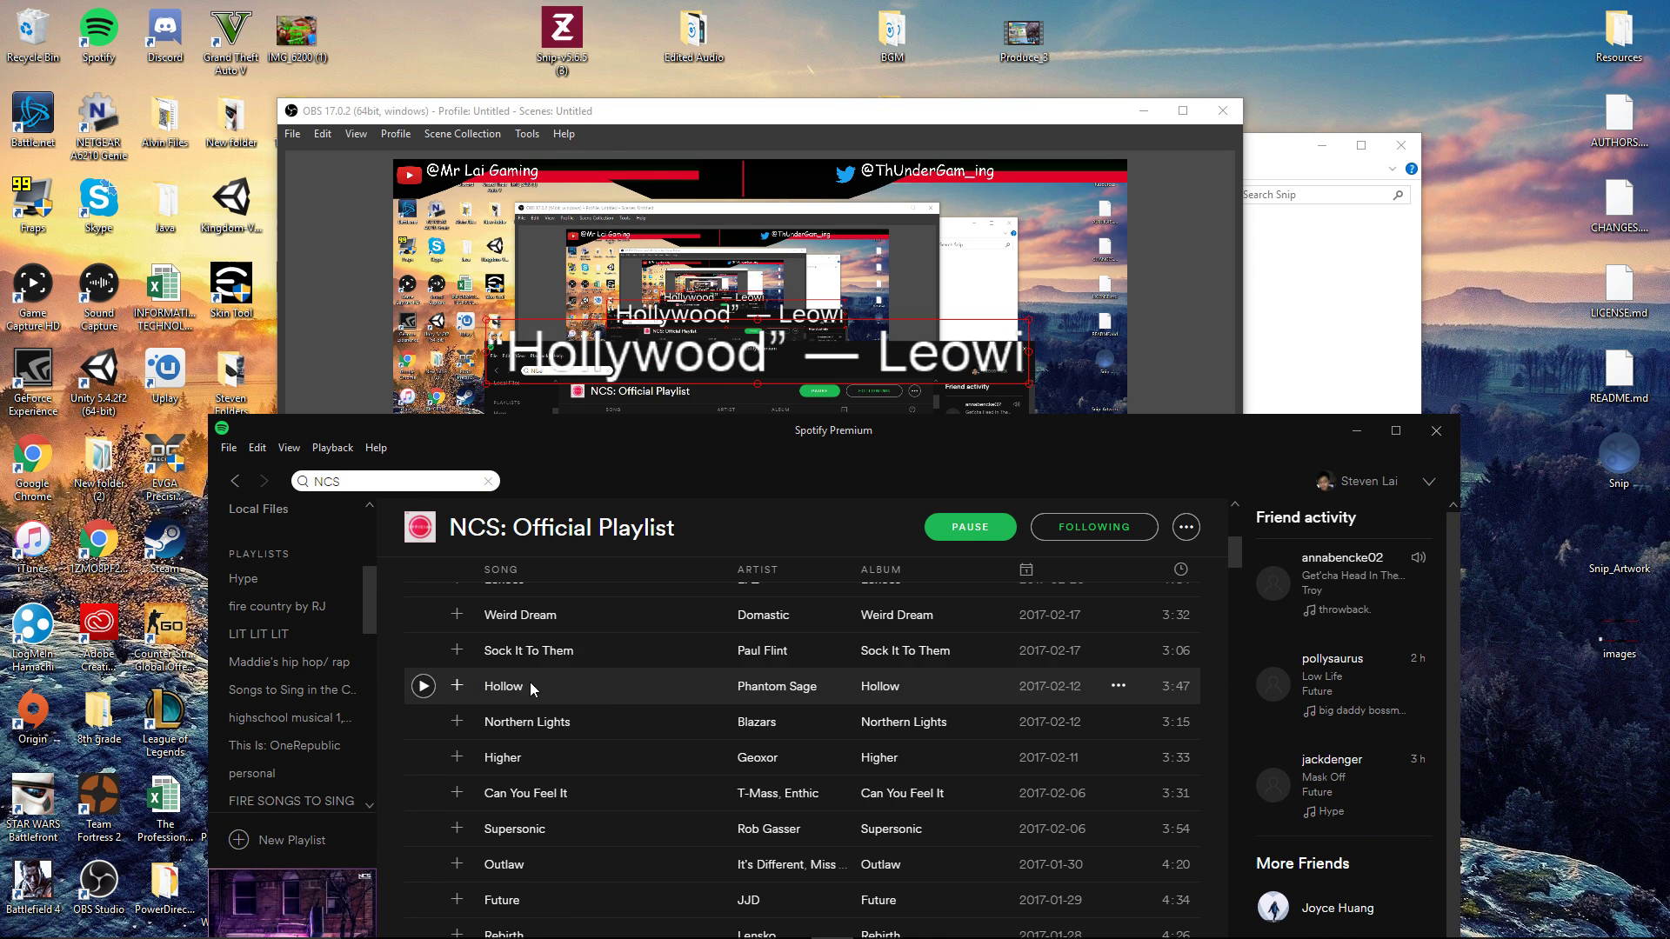
left_click(422, 651)
left_click(663, 333)
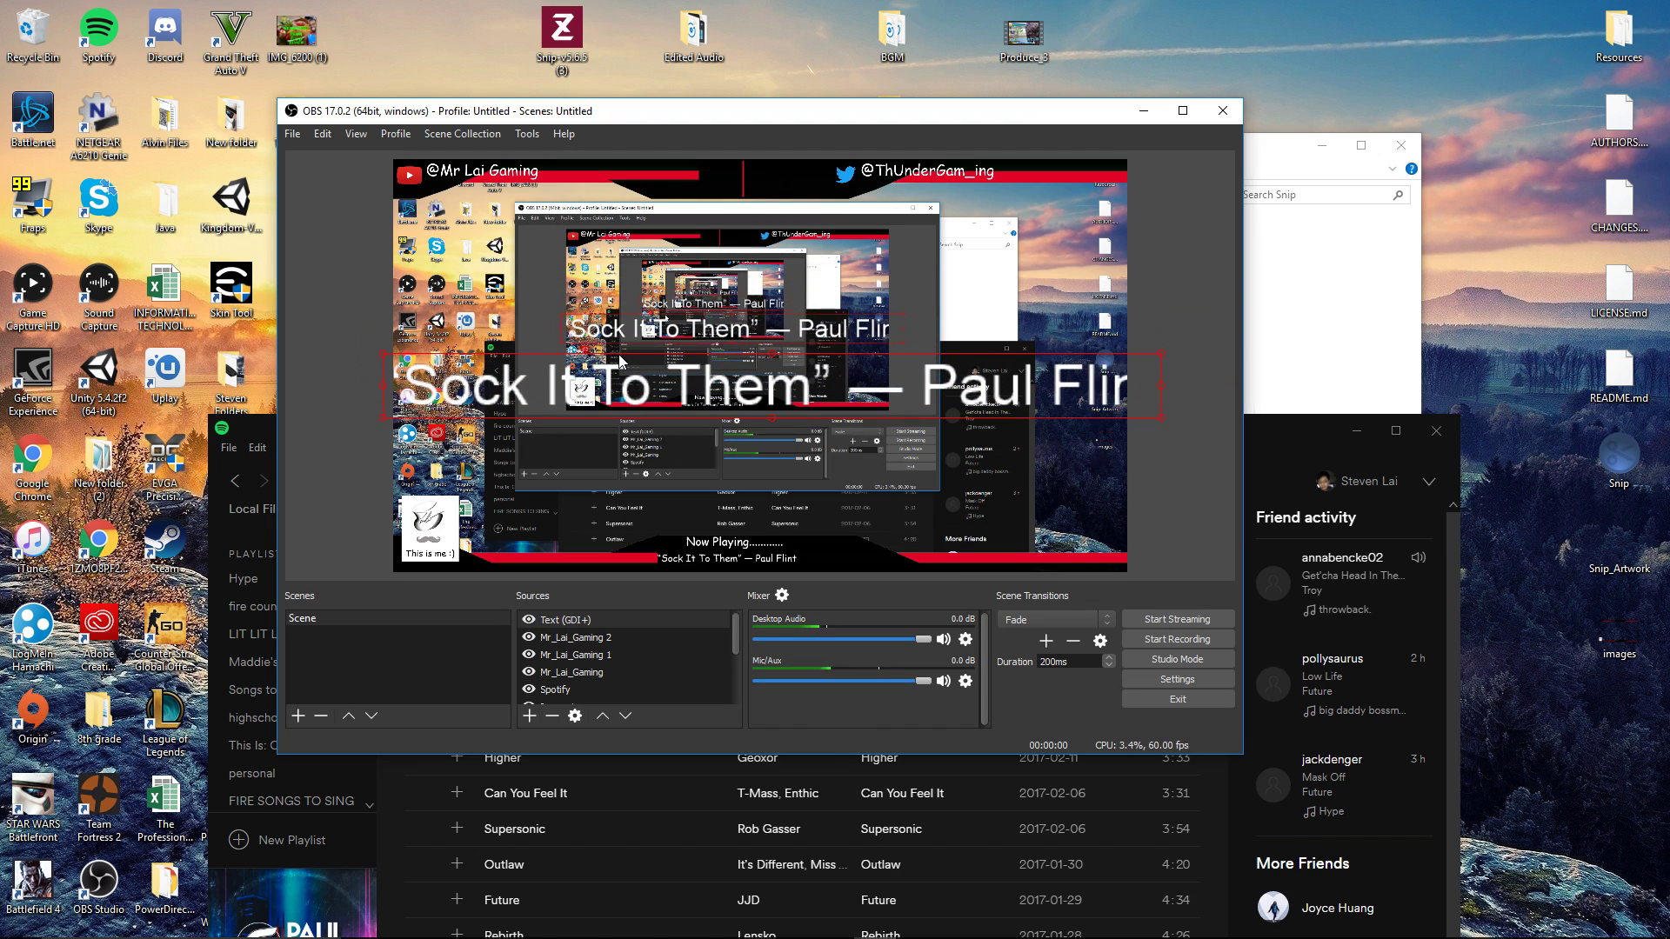
left_click_drag(621, 360, 566, 365)
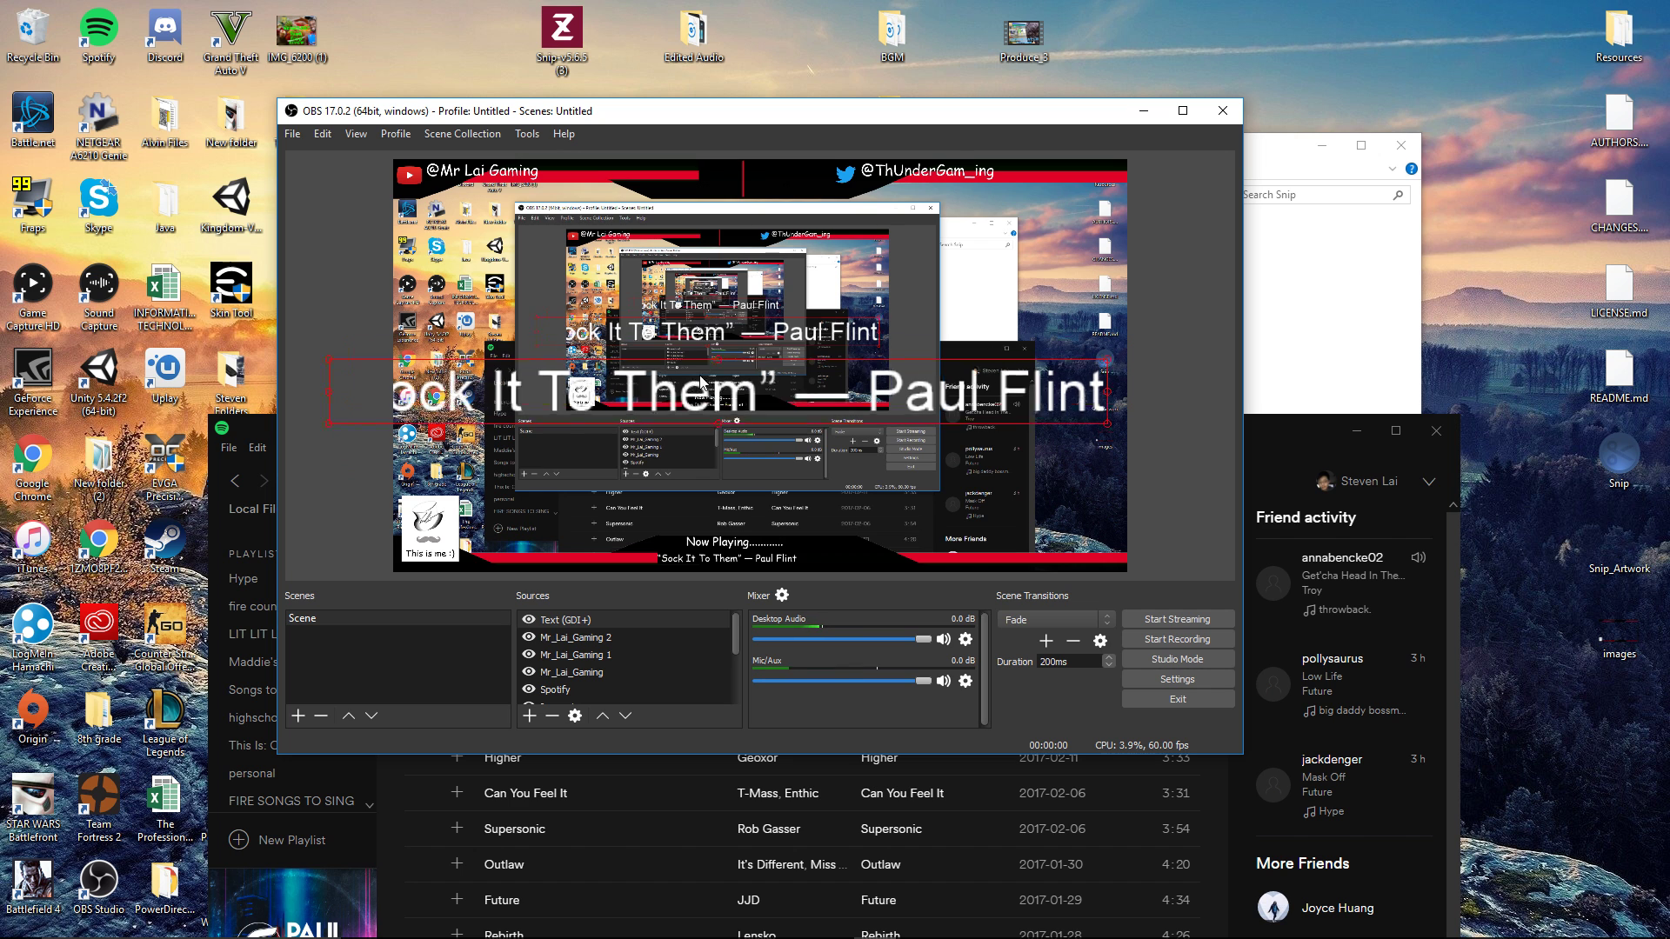